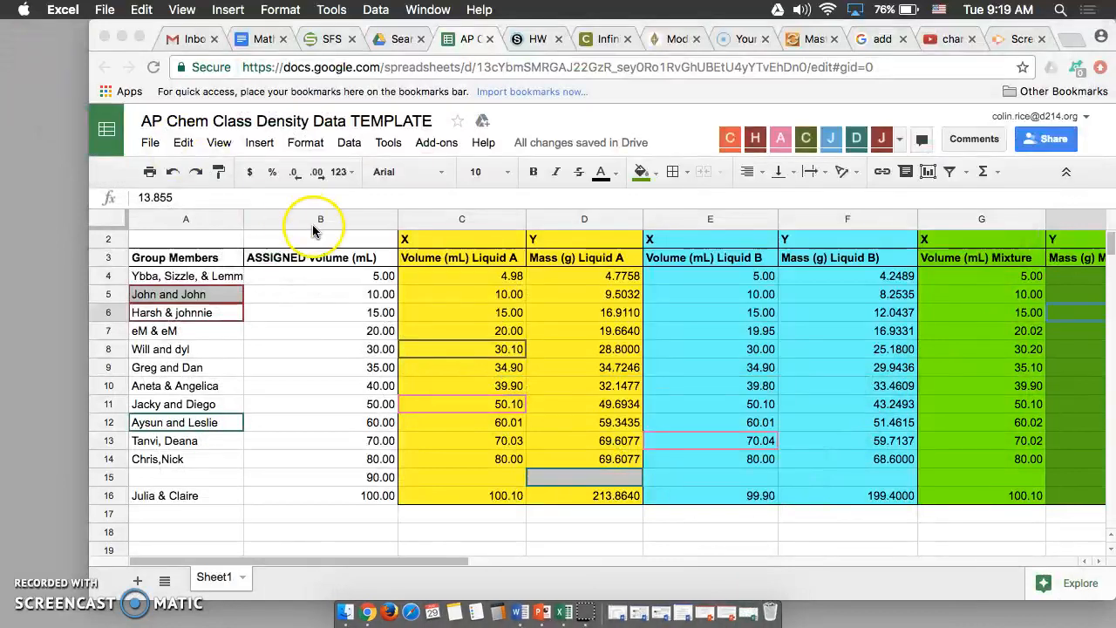
Copy the Liquid A volume and mass values for rows 4 to 14 from the Google Sheet
{"action": "left_click", "coordinate": [485, 280]}
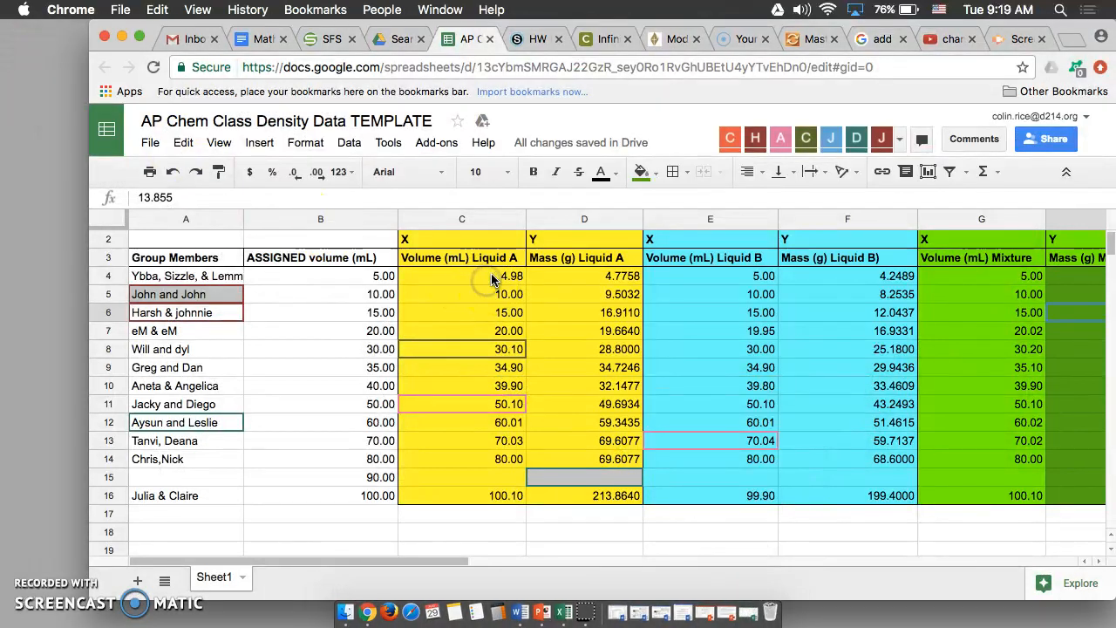
{"action": "left_click", "coordinate": [491, 274]}
{"action": "left_click_drag", "start_coordinate": [491, 279], "coordinate": [575, 460]}
{"action": "key", "text": "super+c"}
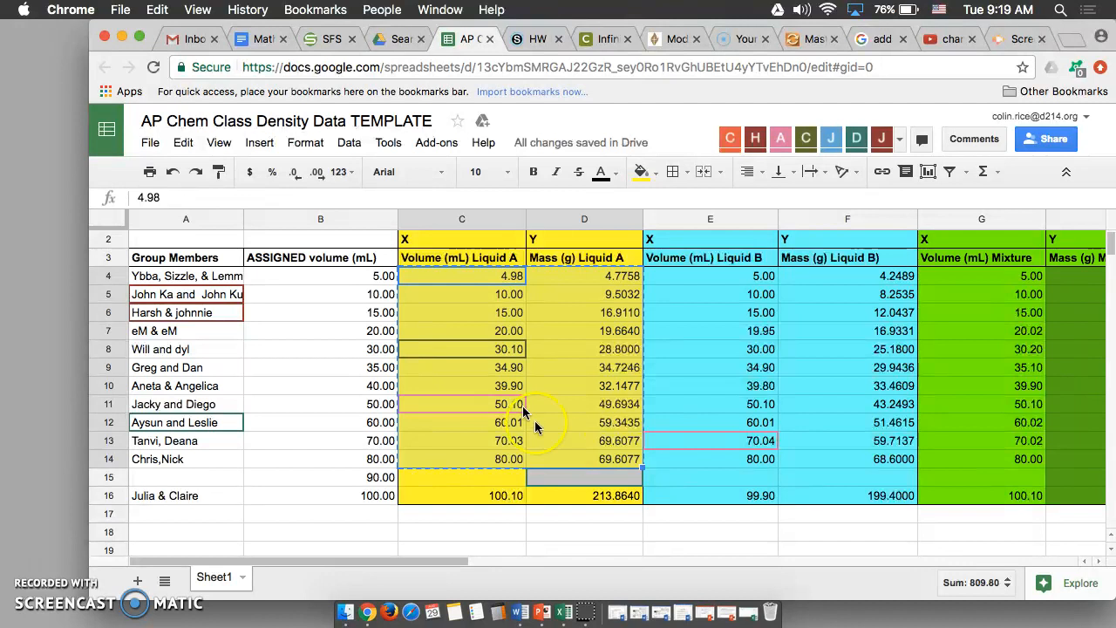
Switch to Excel and paste the copied values under the first Volume and Mass headers starting at A2
{"action": "left_click", "coordinate": [746, 614]}
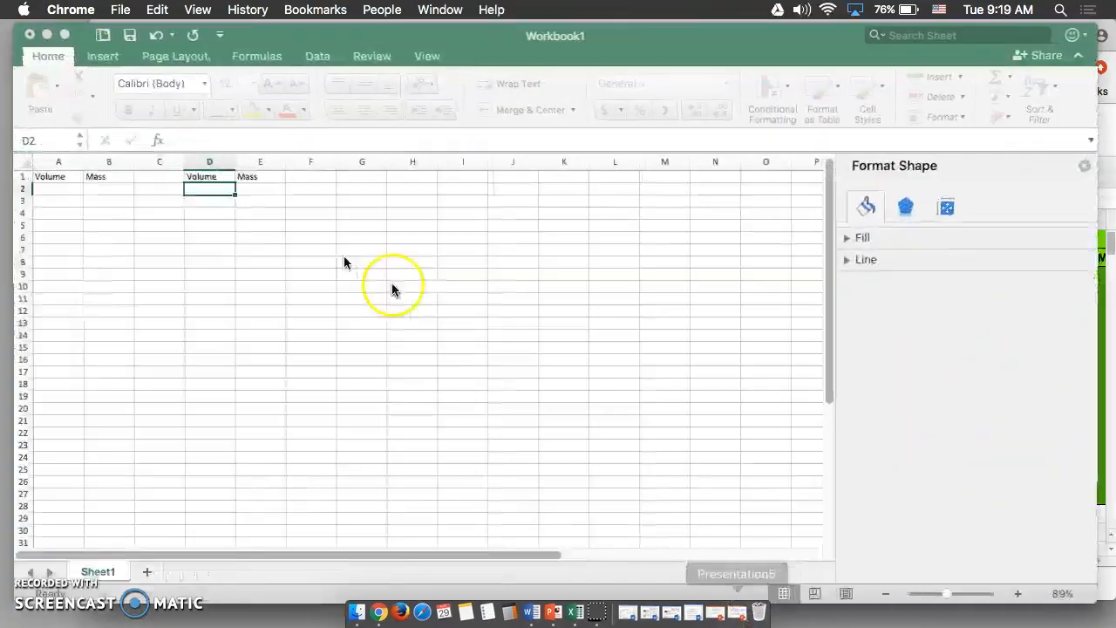
{"action": "left_click", "coordinate": [50, 187]}
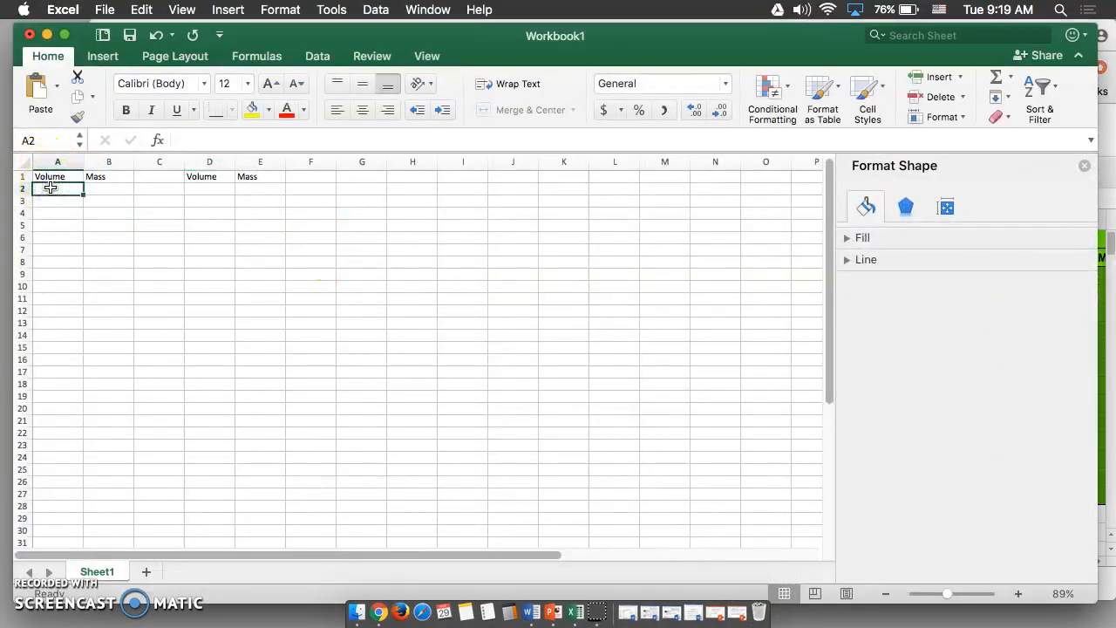
{"action": "key", "text": "super+v"}
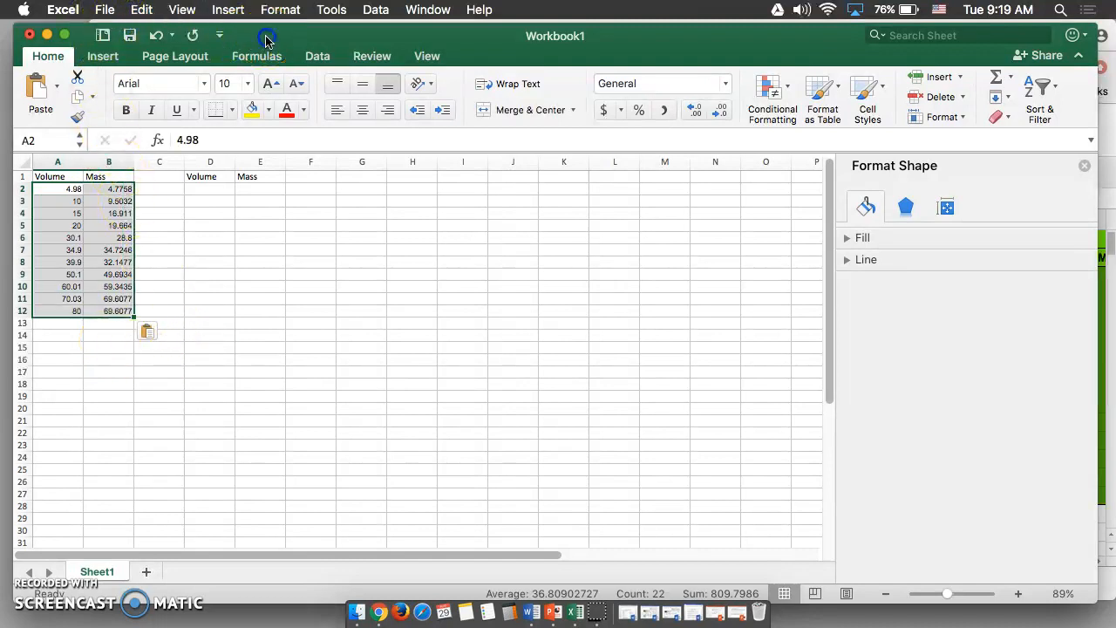
Switch to the Google Sheet and select the Liquid B volume and mass values for rows 4 to 14
{"action": "left_click", "coordinate": [217, 188]}
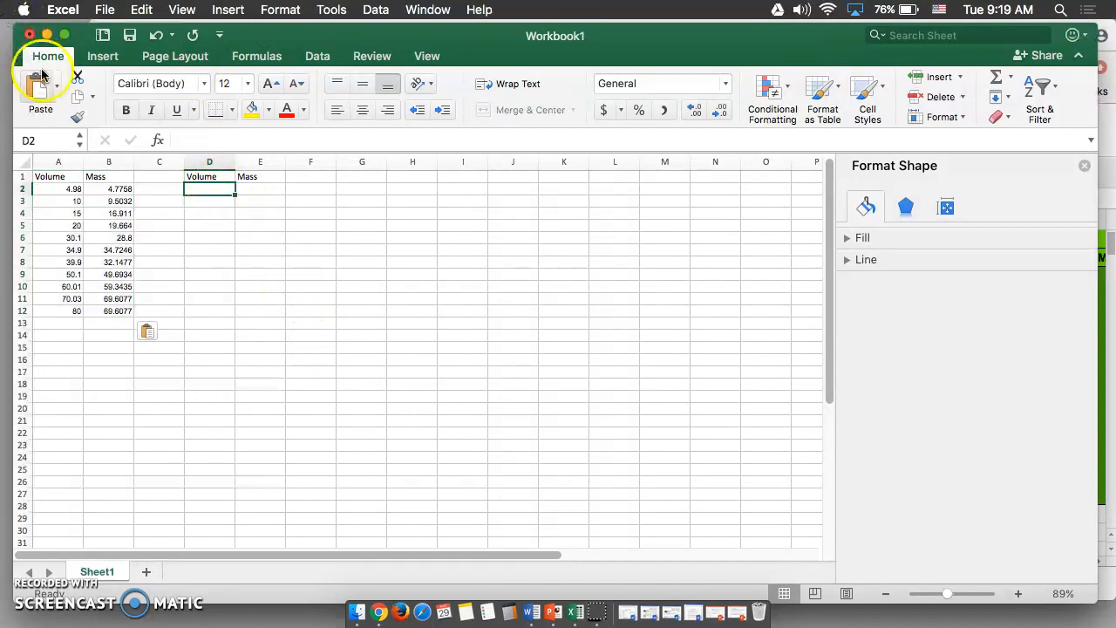
{"action": "left_click_drag", "start_coordinate": [331, 38], "coordinate": [327, 250]}
{"action": "left_click", "coordinate": [329, 220]}
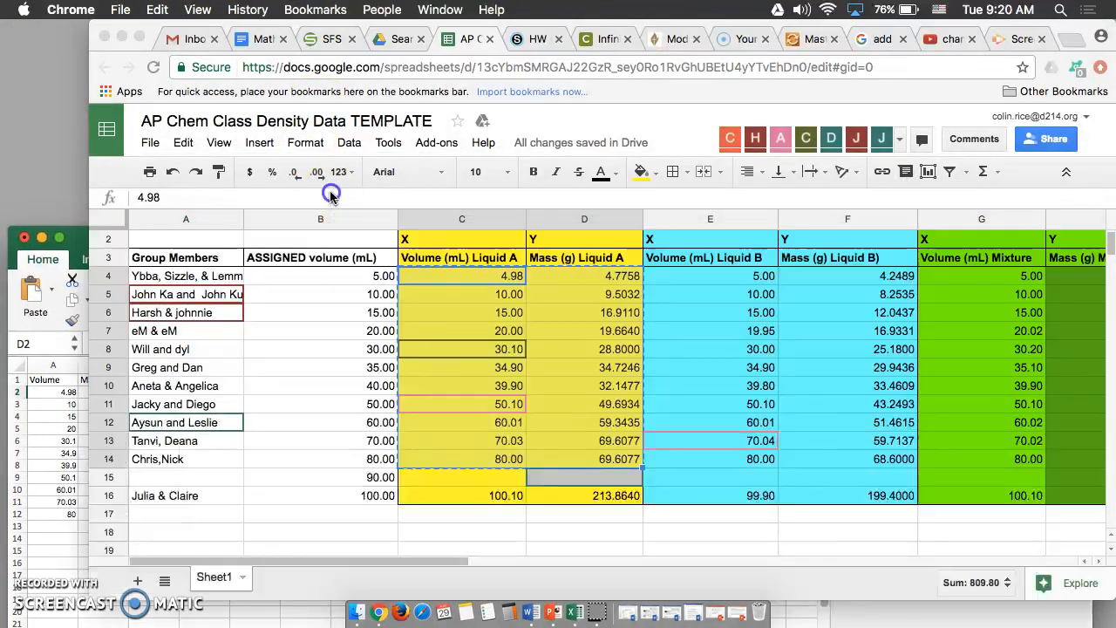
{"action": "left_click", "coordinate": [683, 276]}
{"action": "left_click_drag", "start_coordinate": [683, 275], "coordinate": [846, 457]}
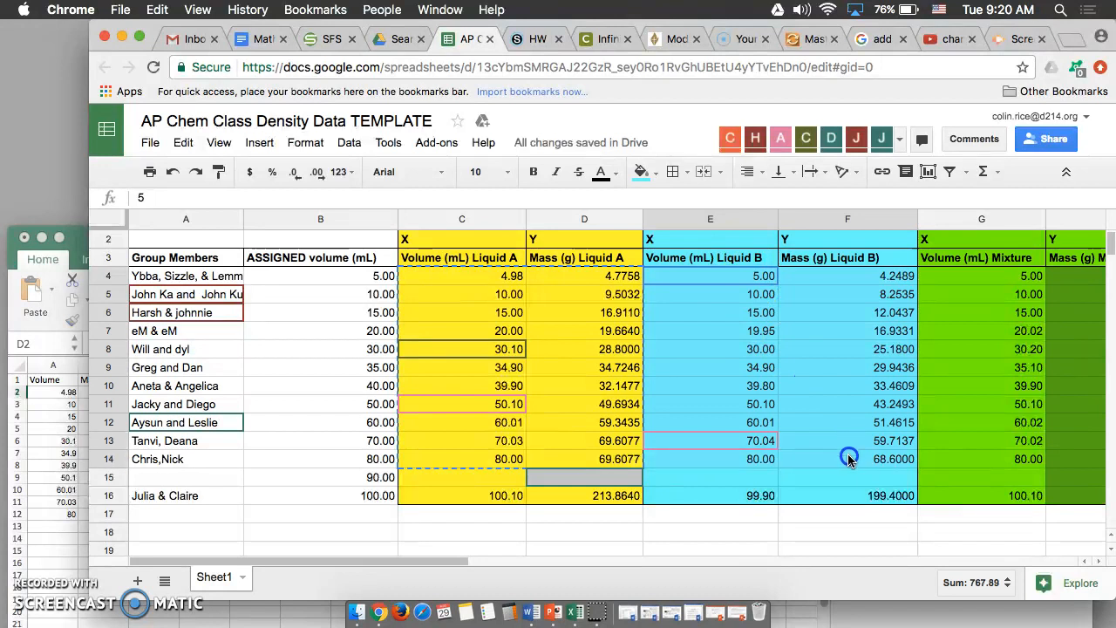
Return to Excel and paste the clipboard into the second Volume and Mass columns starting at D2
{"action": "left_click", "coordinate": [61, 325]}
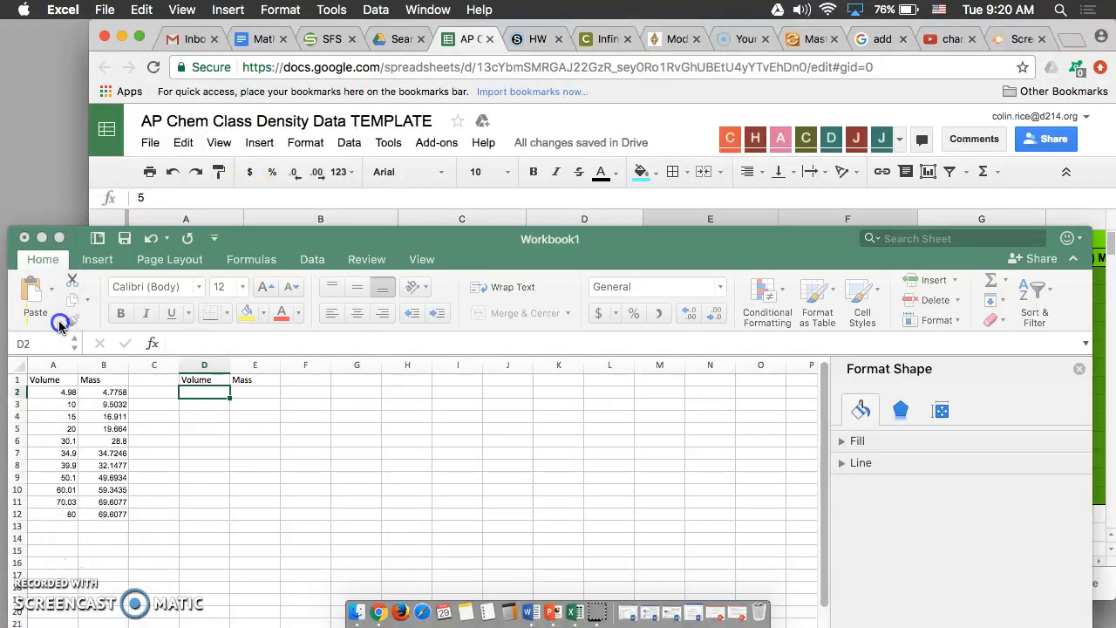
{"action": "left_click_drag", "start_coordinate": [379, 233], "coordinate": [373, 46]}
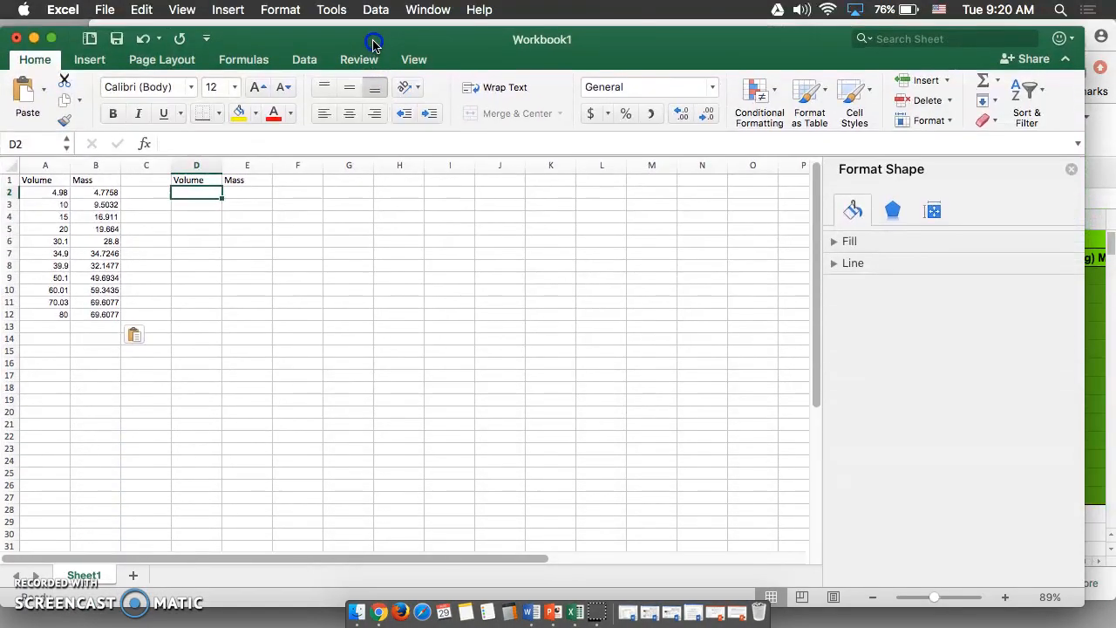
{"action": "key", "text": "super+v"}
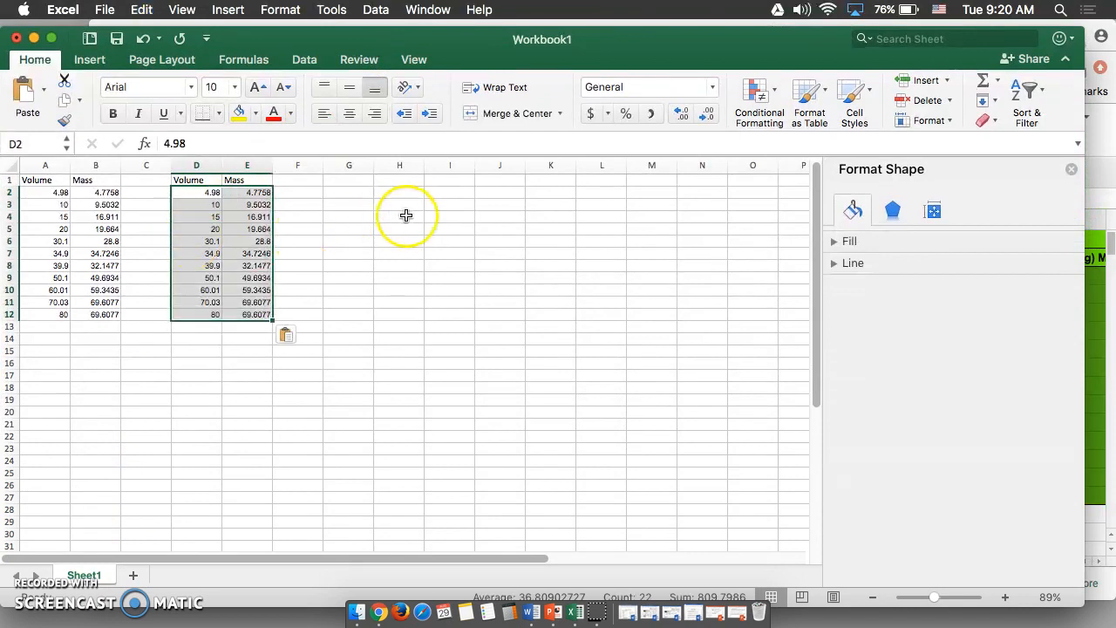
{"action": "left_click", "coordinate": [401, 217]}
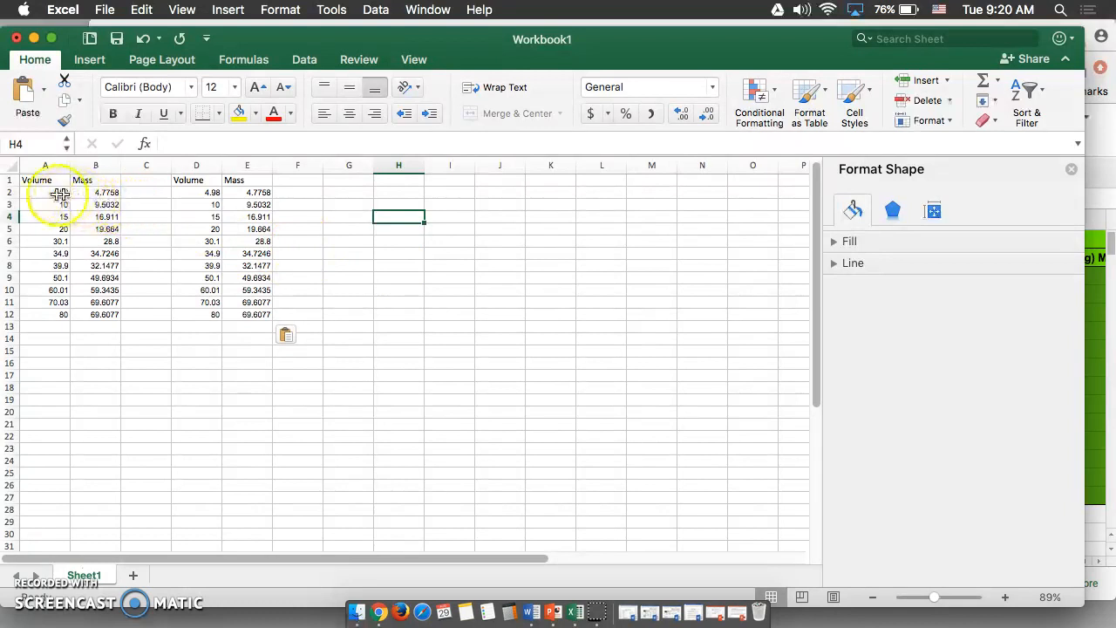
Insert a Scatter chart from the Volume and Mass data in A2:B12 and place it beside the data
{"action": "left_click_drag", "start_coordinate": [51, 191], "coordinate": [96, 314]}
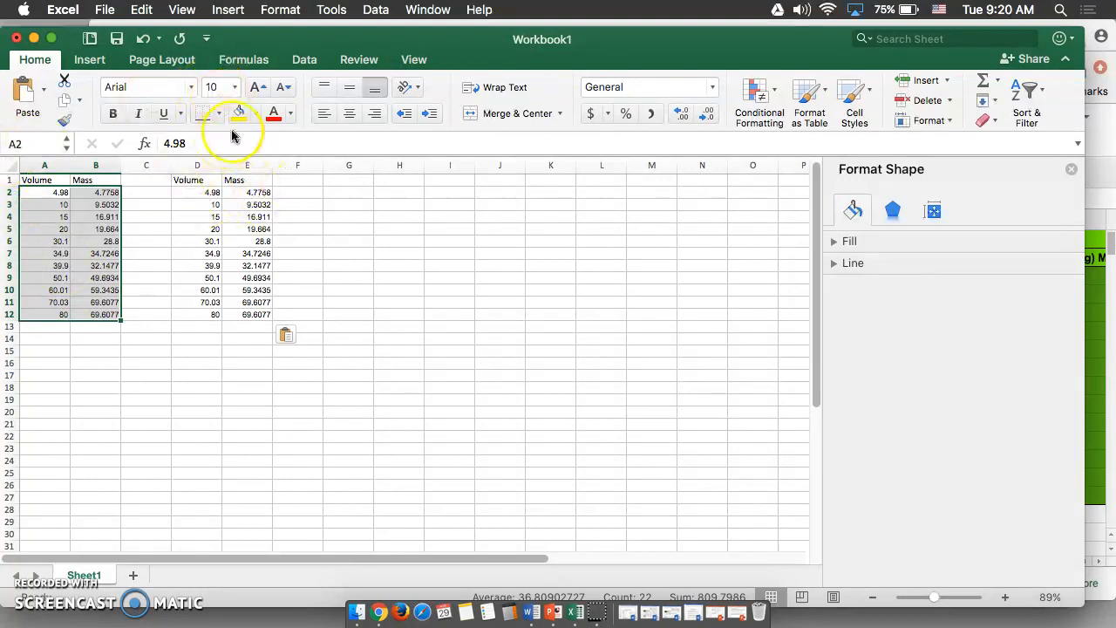
{"action": "left_click", "coordinate": [88, 61]}
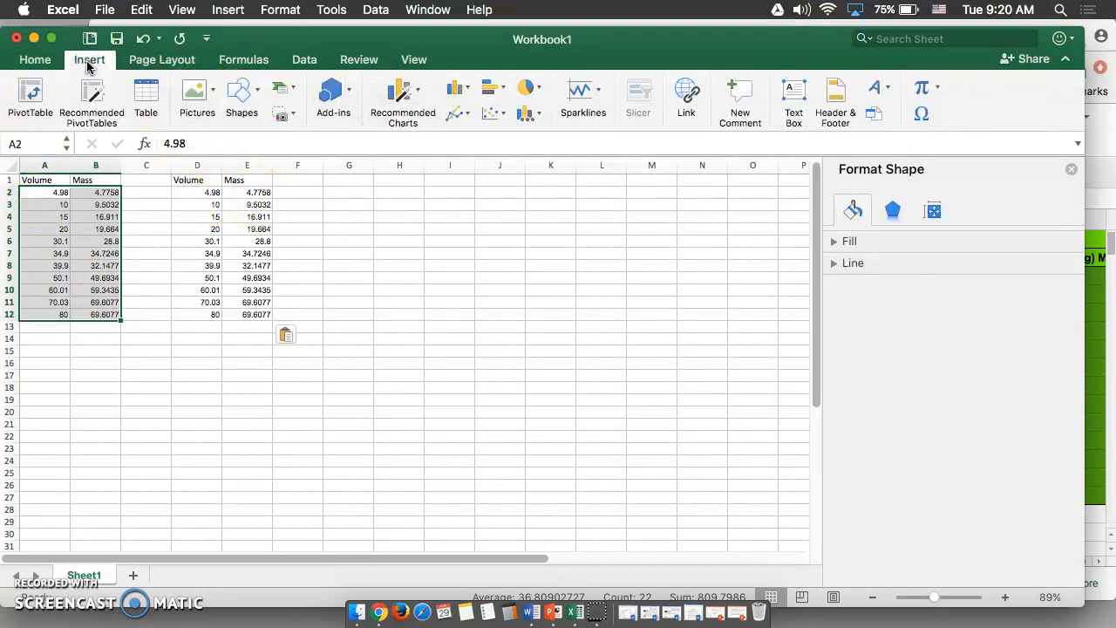
{"action": "left_click", "coordinate": [491, 118]}
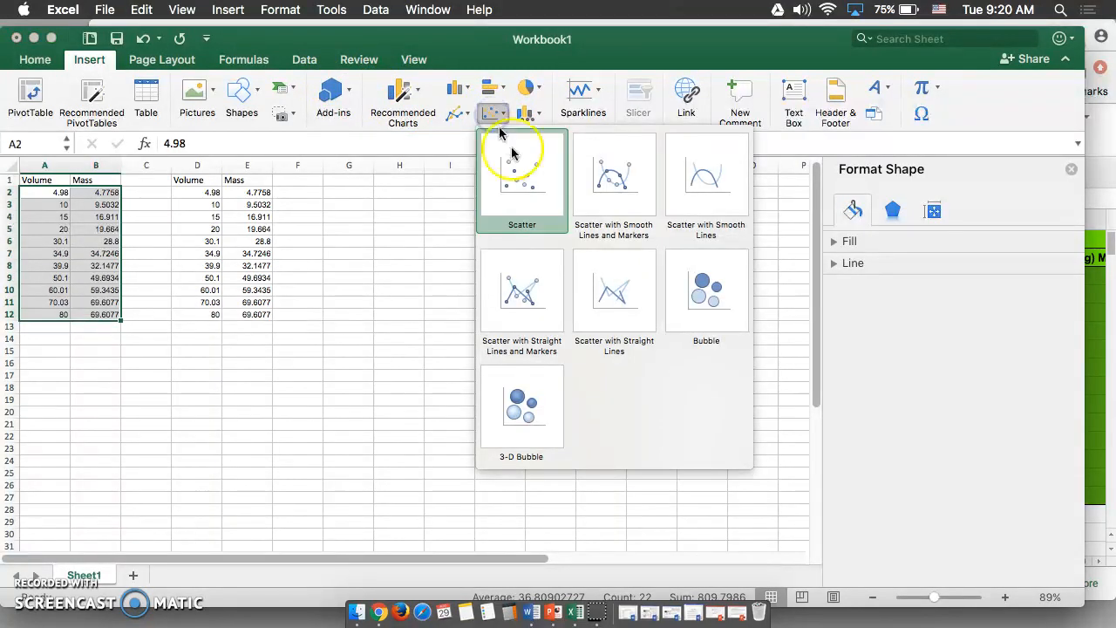
{"action": "left_click", "coordinate": [523, 179]}
{"action": "left_click", "coordinate": [543, 376]}
{"action": "left_click_drag", "start_coordinate": [543, 297], "coordinate": [605, 250]}
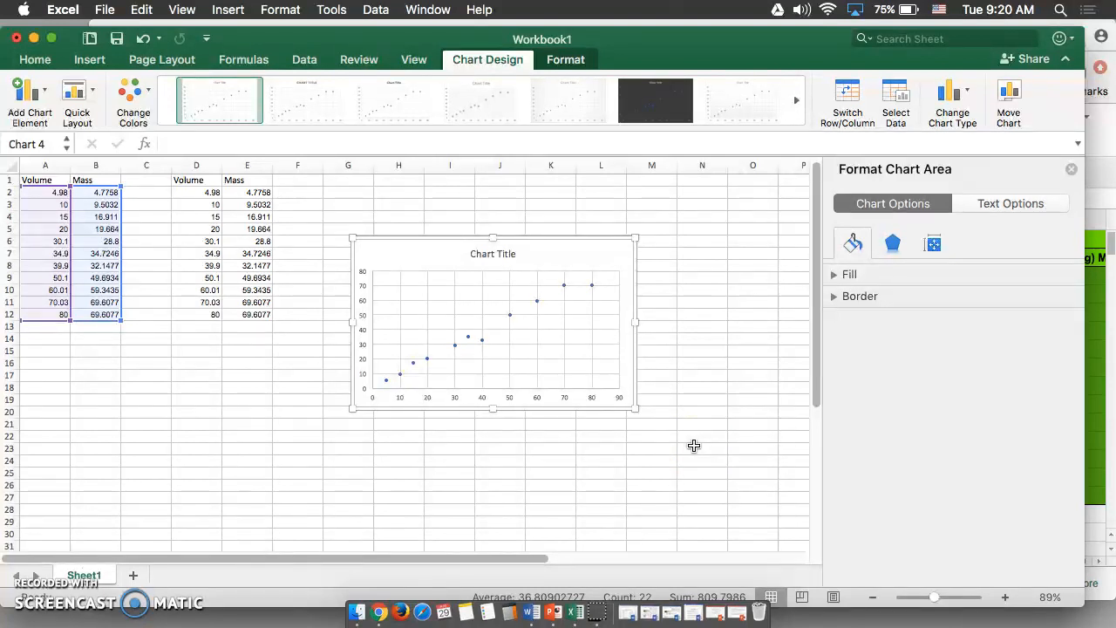
Apply the quick layout with axis titles, right legend, linear trendline and major and minor gridlines to the chart
{"action": "left_click", "coordinate": [440, 261]}
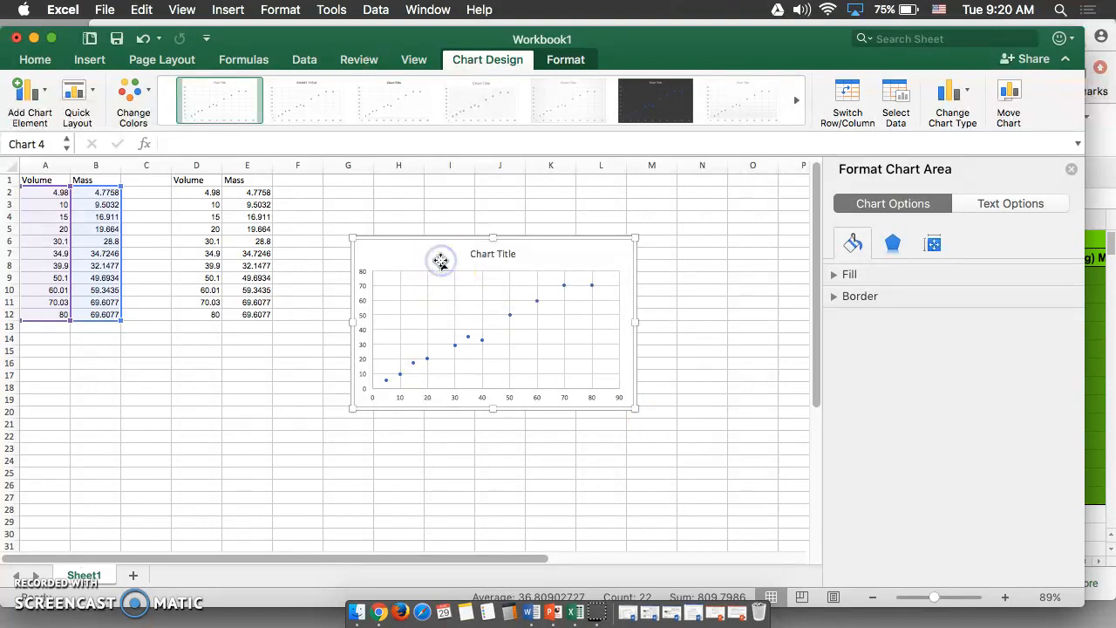
{"action": "left_click", "coordinate": [361, 331]}
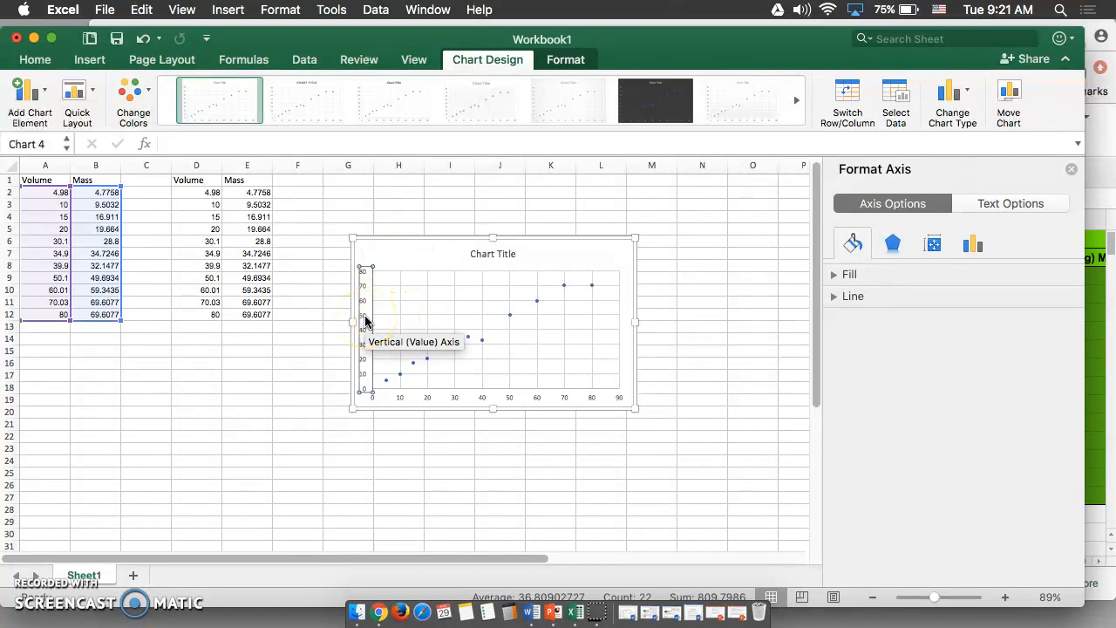
{"action": "left_click", "coordinate": [365, 320]}
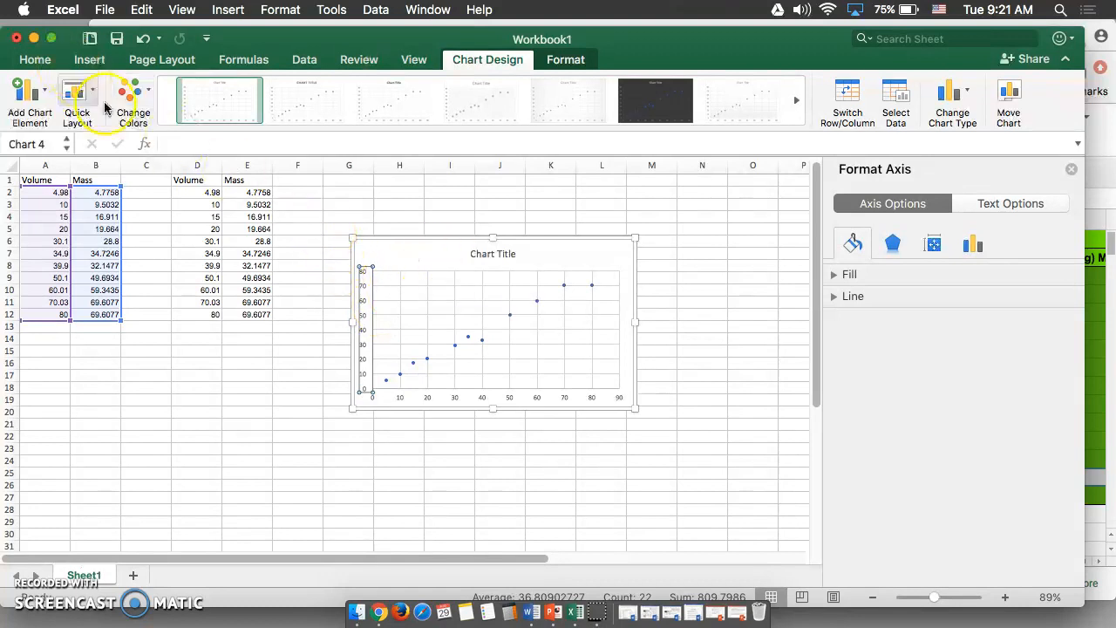
{"action": "left_click", "coordinate": [413, 250]}
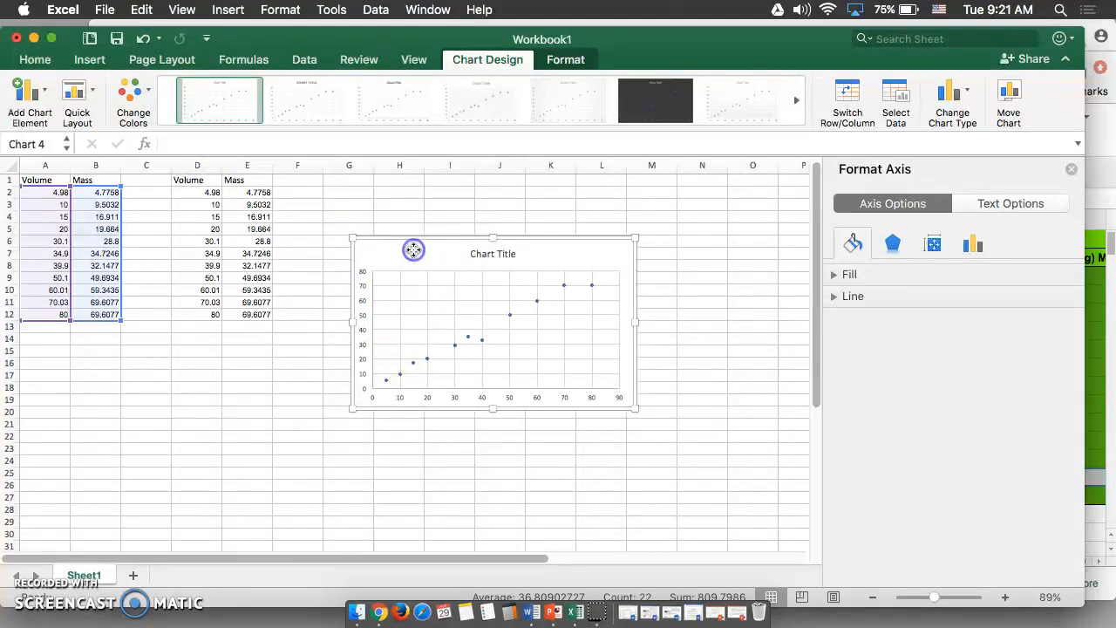
{"action": "left_click", "coordinate": [70, 93]}
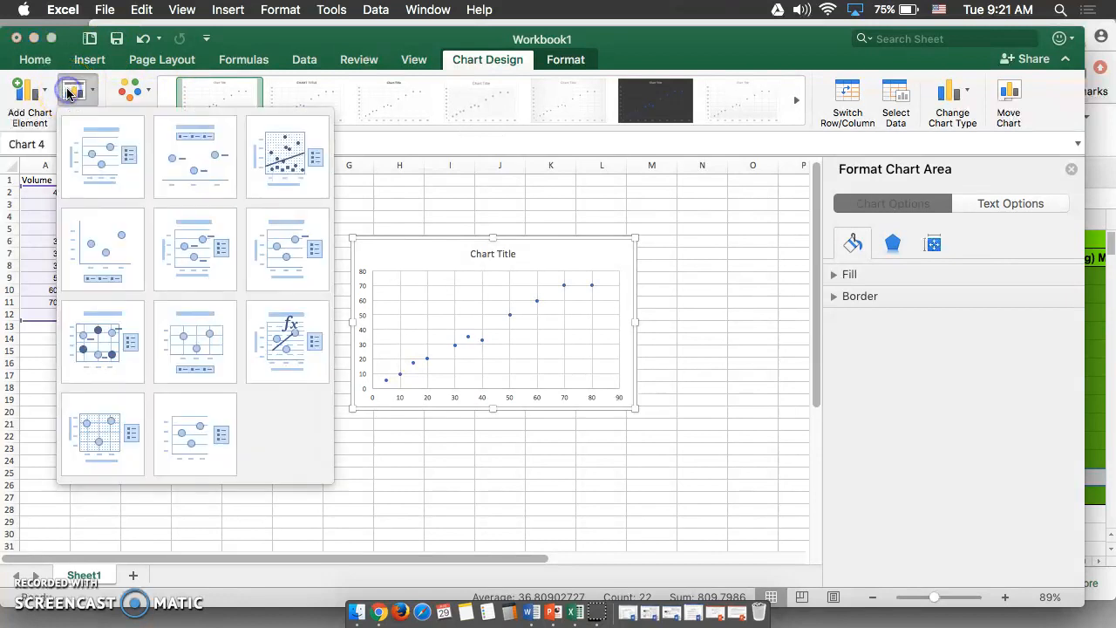
{"action": "left_click", "coordinate": [297, 164]}
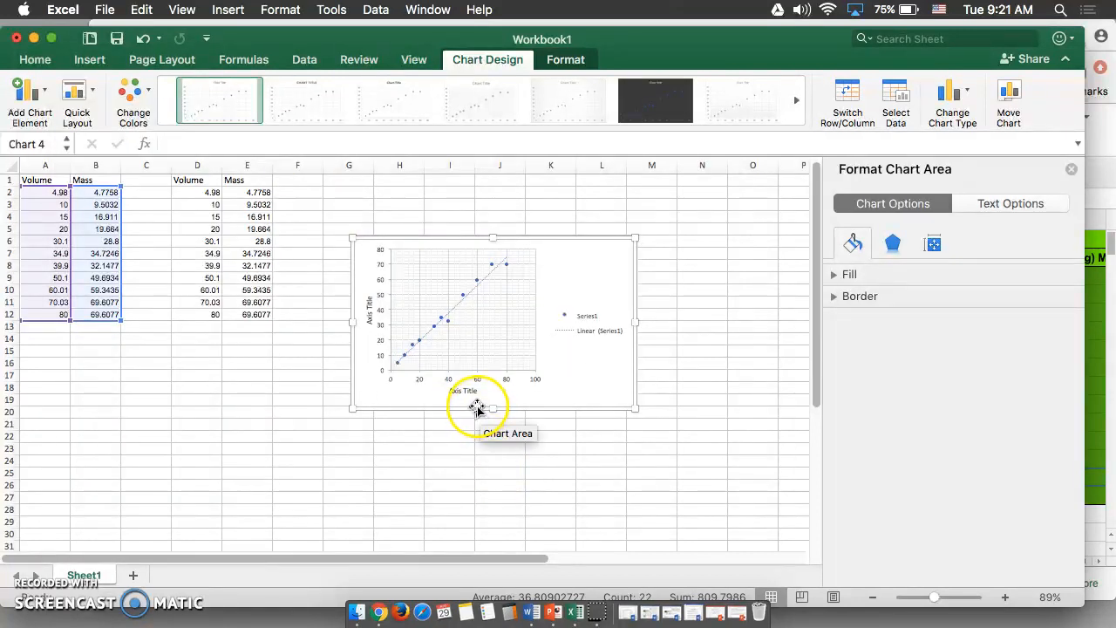
Enlarge the chart by stretching its right, bottom and top edges
{"action": "left_click_drag", "start_coordinate": [637, 322], "coordinate": [730, 321]}
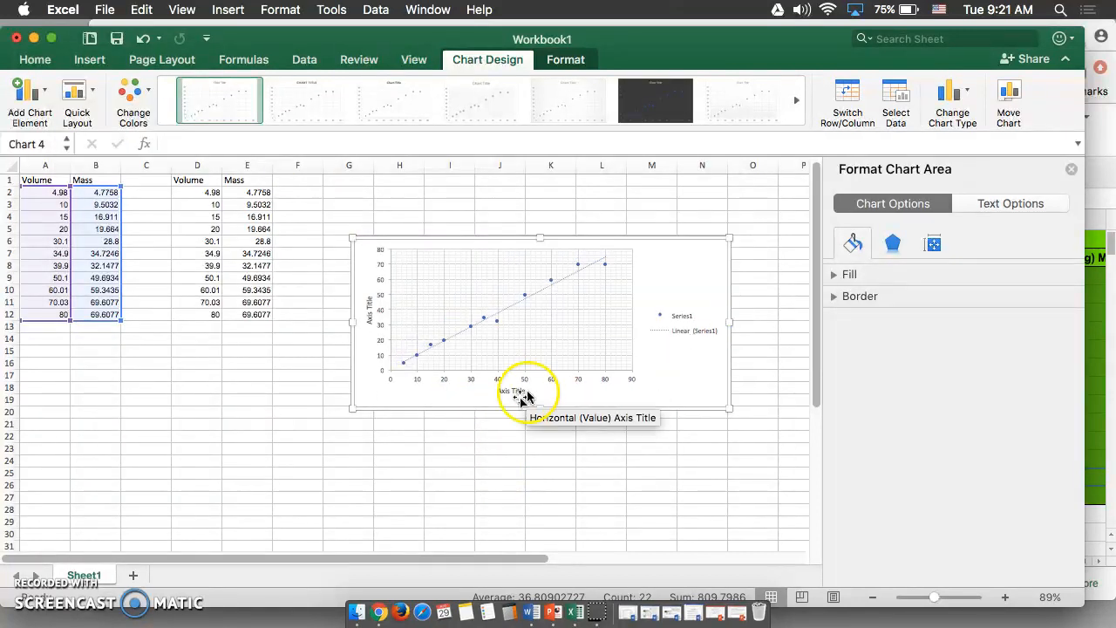
{"action": "left_click_drag", "start_coordinate": [540, 408], "coordinate": [539, 470]}
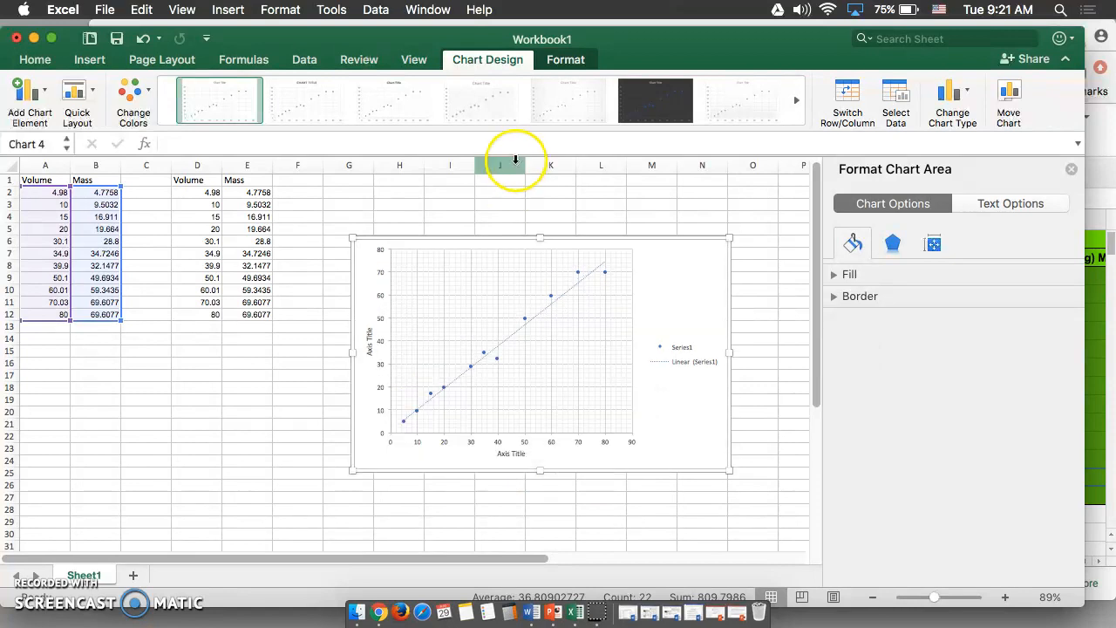
{"action": "left_click_drag", "start_coordinate": [540, 237], "coordinate": [541, 210]}
Rename the vertical axis title to Mass (g) and the horizontal axis title to Volume (mL)
{"action": "left_click", "coordinate": [367, 330]}
{"action": "left_click_drag", "start_coordinate": [371, 329], "coordinate": [361, 306]}
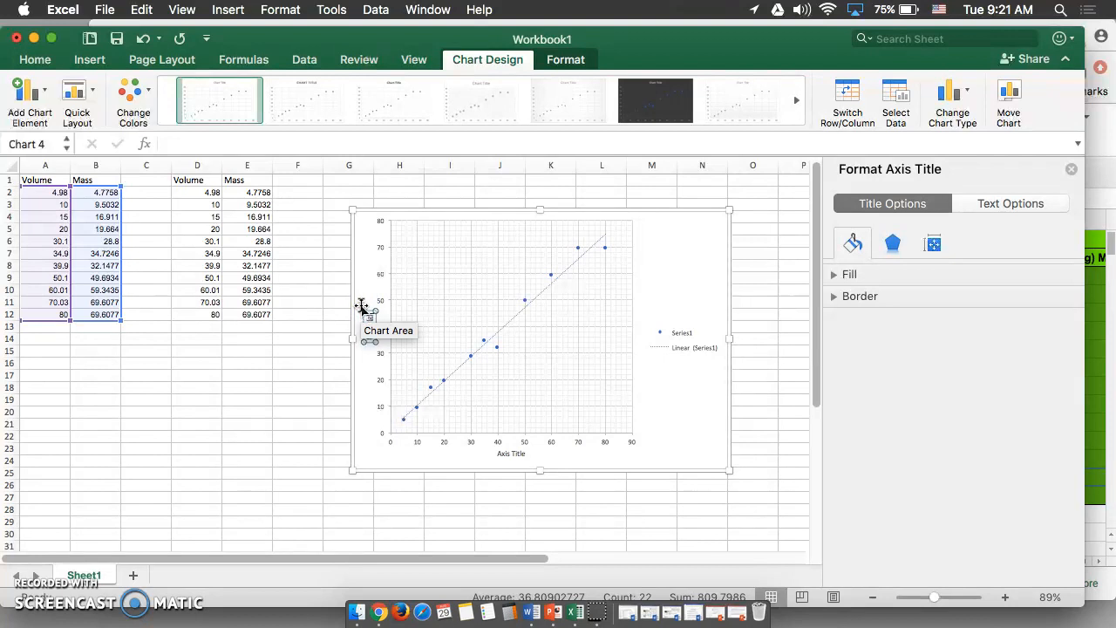
{"action": "left_click", "coordinate": [506, 452]}
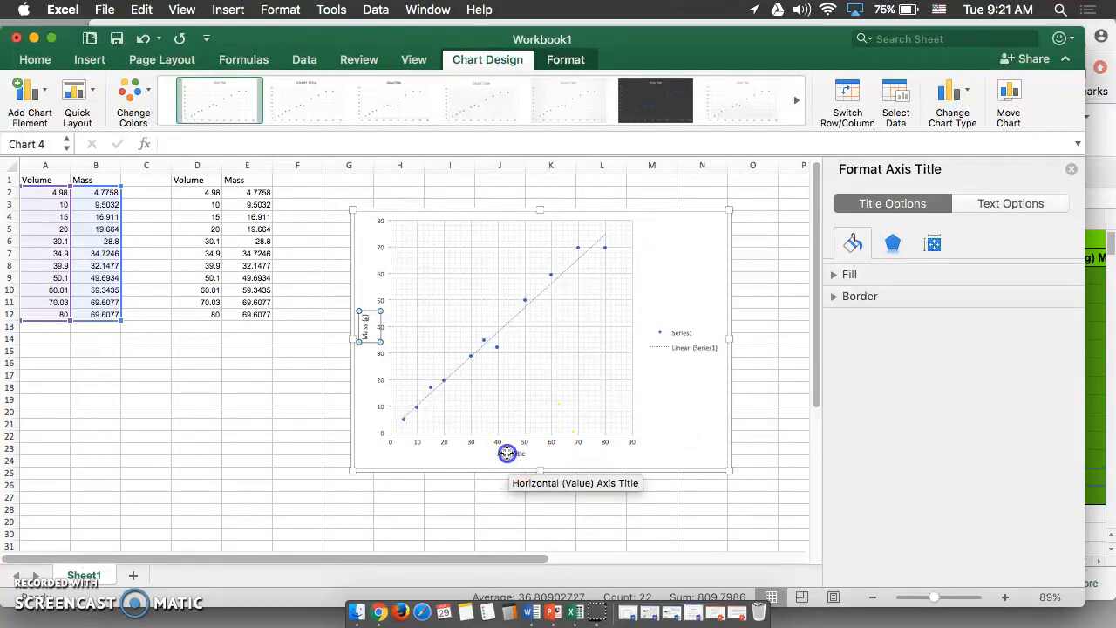
{"action": "left_click_drag", "start_coordinate": [521, 453], "coordinate": [472, 454]}
{"action": "type", "text": "Volume (mL"}
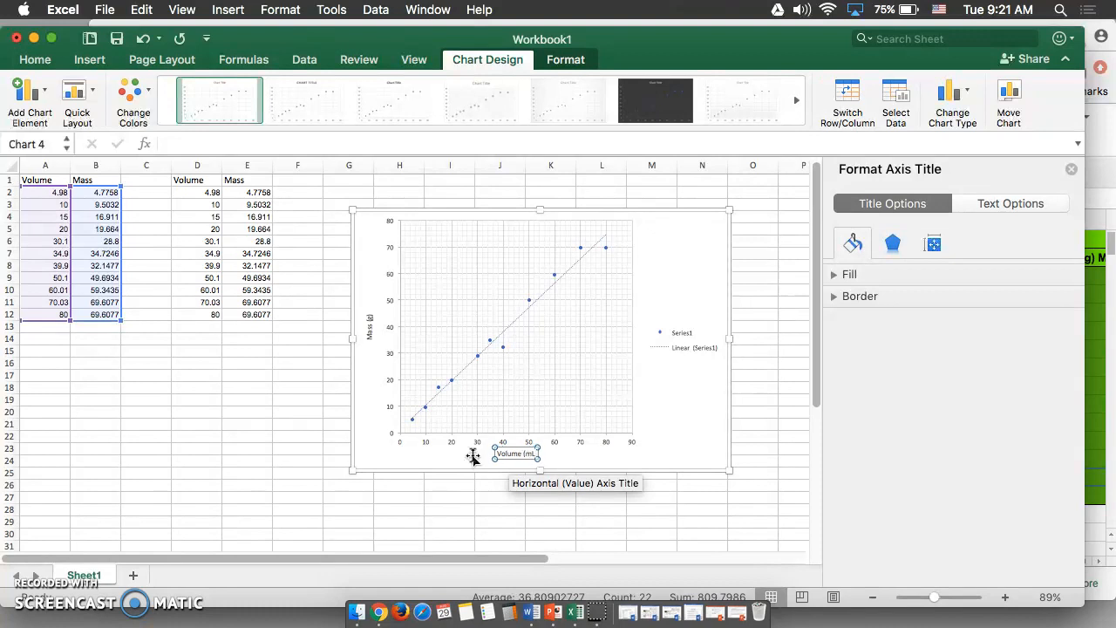
{"action": "left_click", "coordinate": [565, 456]}
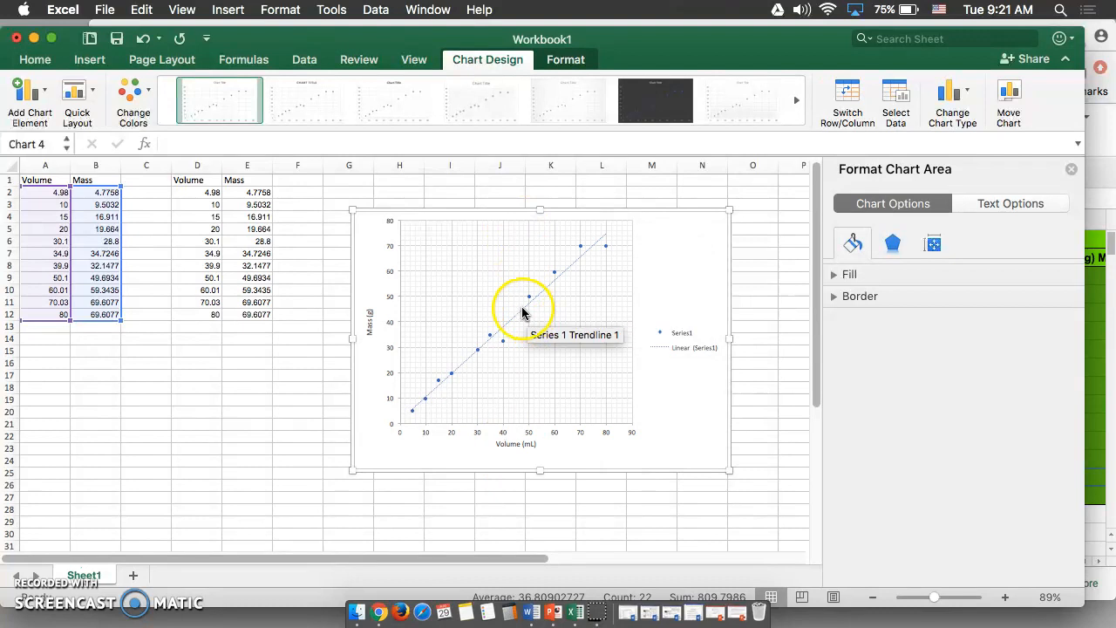
Add another linear trendline to the chart's data series
{"action": "left_click", "coordinate": [671, 349]}
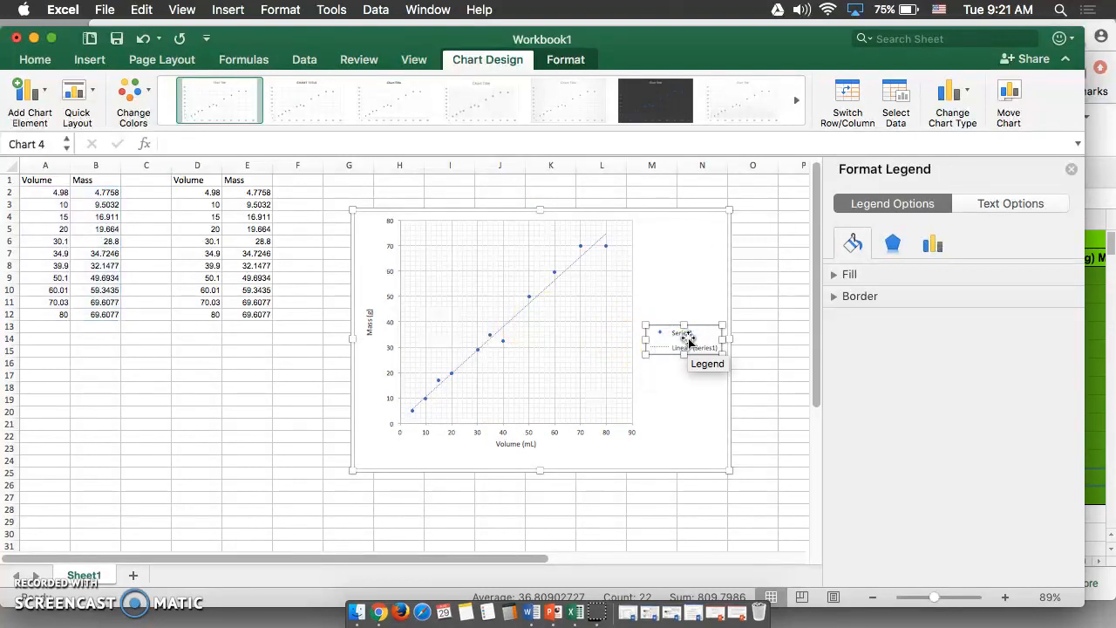
{"action": "left_click", "coordinate": [491, 338]}
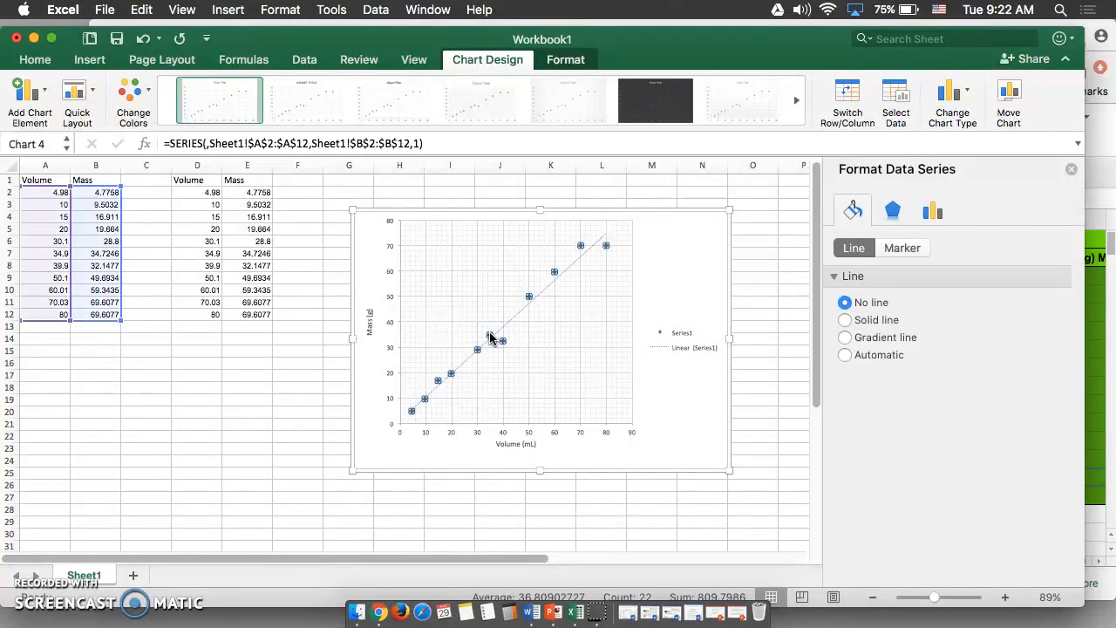
{"action": "left_click", "coordinate": [491, 338]}
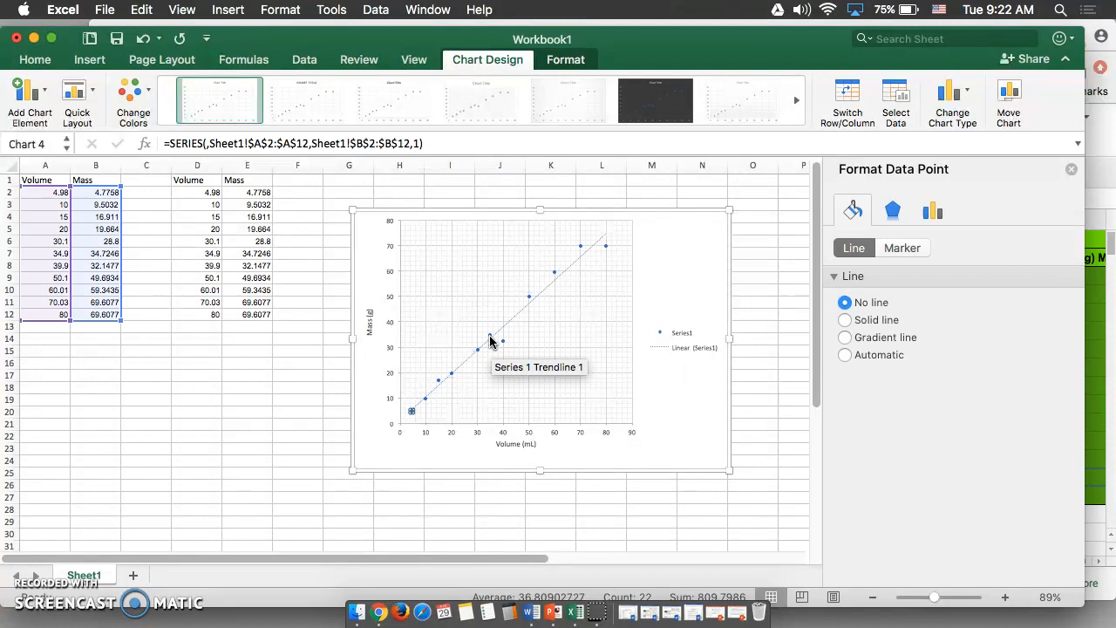
{"action": "left_click", "coordinate": [491, 340]}
{"action": "left_click", "coordinate": [492, 340]}
{"action": "left_click", "coordinate": [489, 335]}
{"action": "left_click", "coordinate": [490, 336]}
{"action": "left_click", "coordinate": [491, 340]}
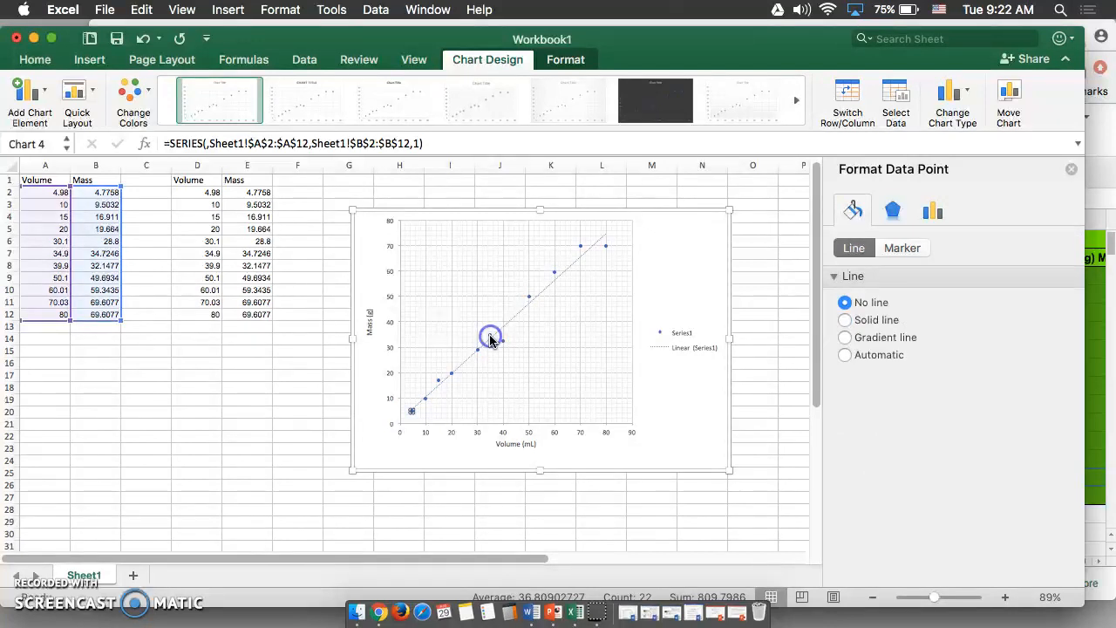
{"action": "right_click", "coordinate": [488, 338]}
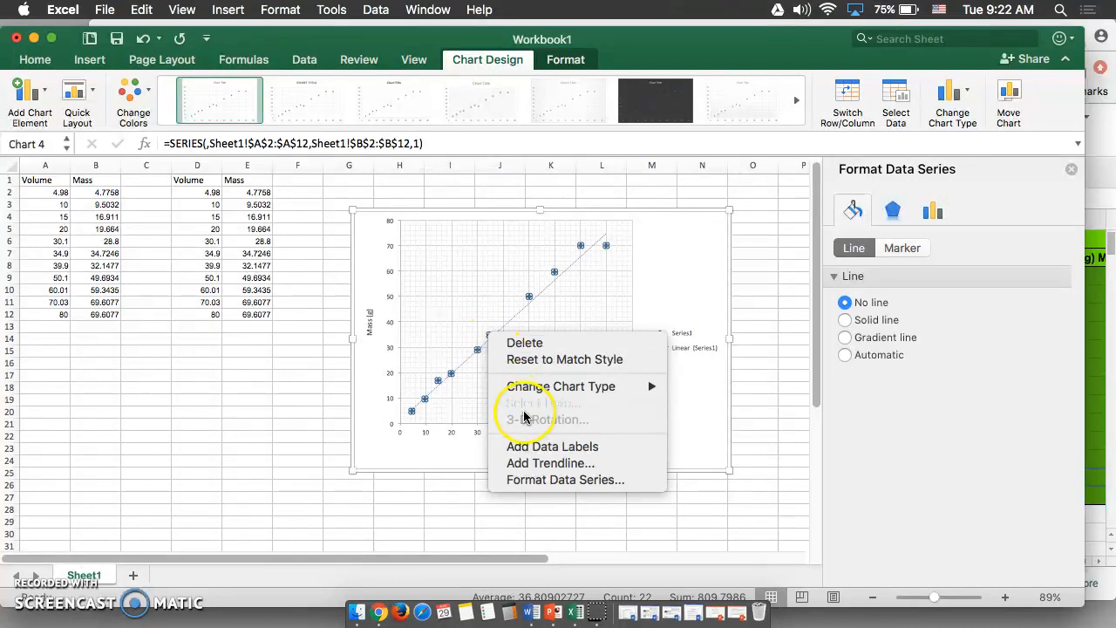
{"action": "left_click", "coordinate": [536, 448]}
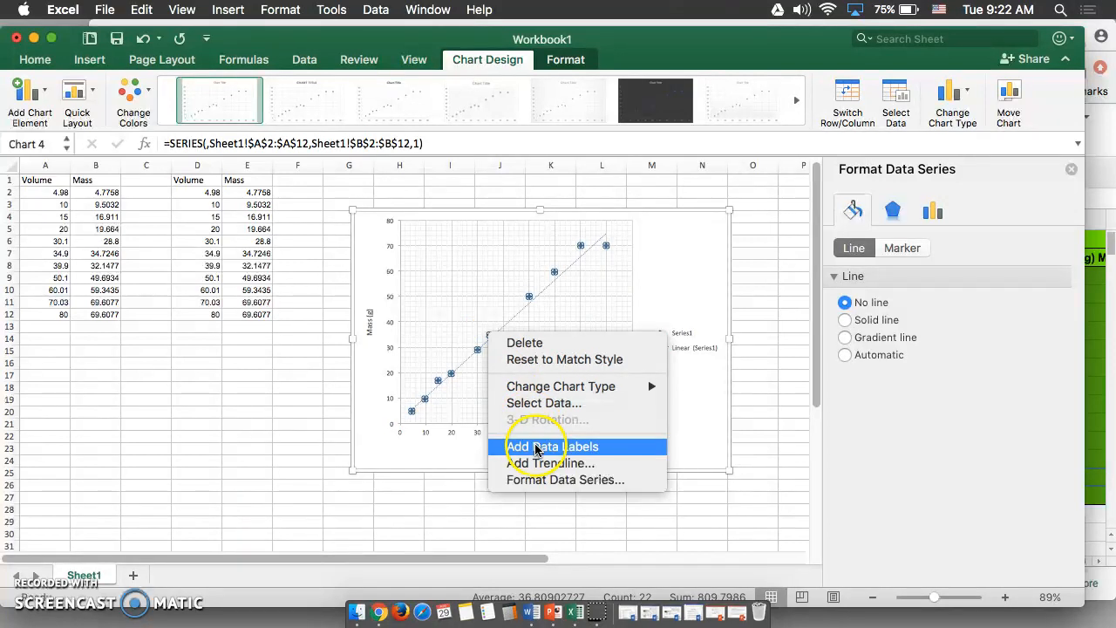
{"action": "left_click", "coordinate": [530, 462]}
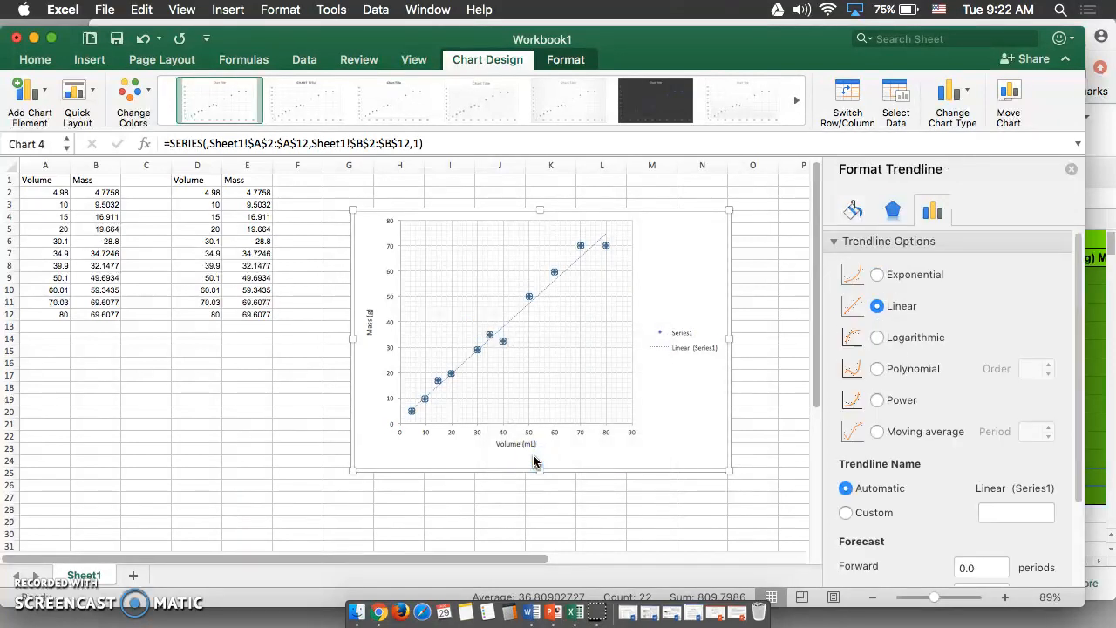
{"action": "left_click", "coordinate": [475, 357]}
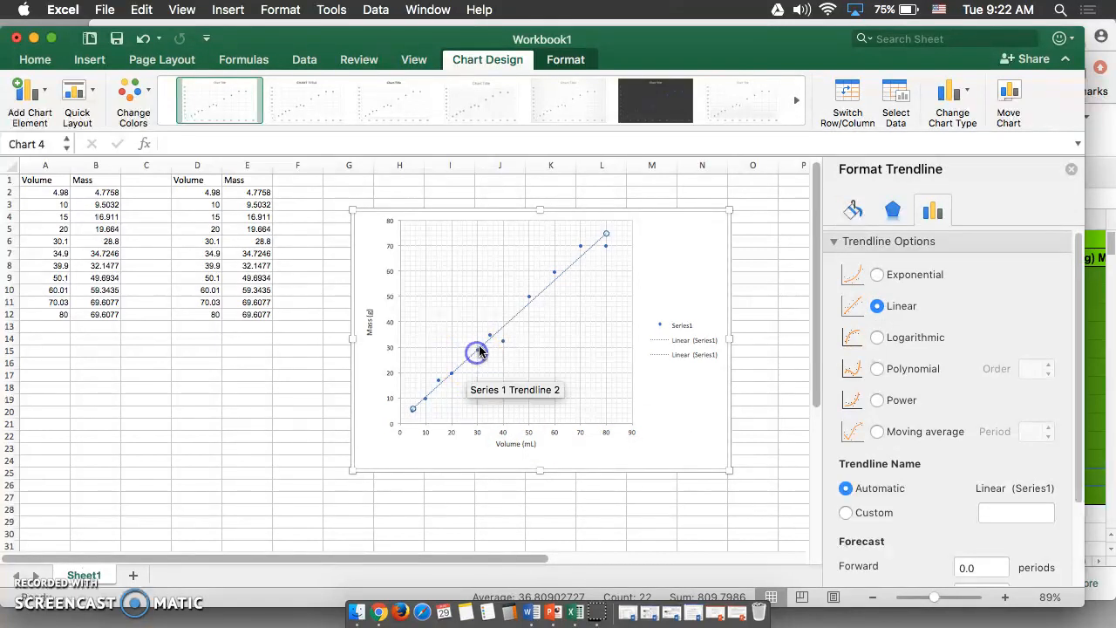
{"action": "right_click", "coordinate": [477, 353]}
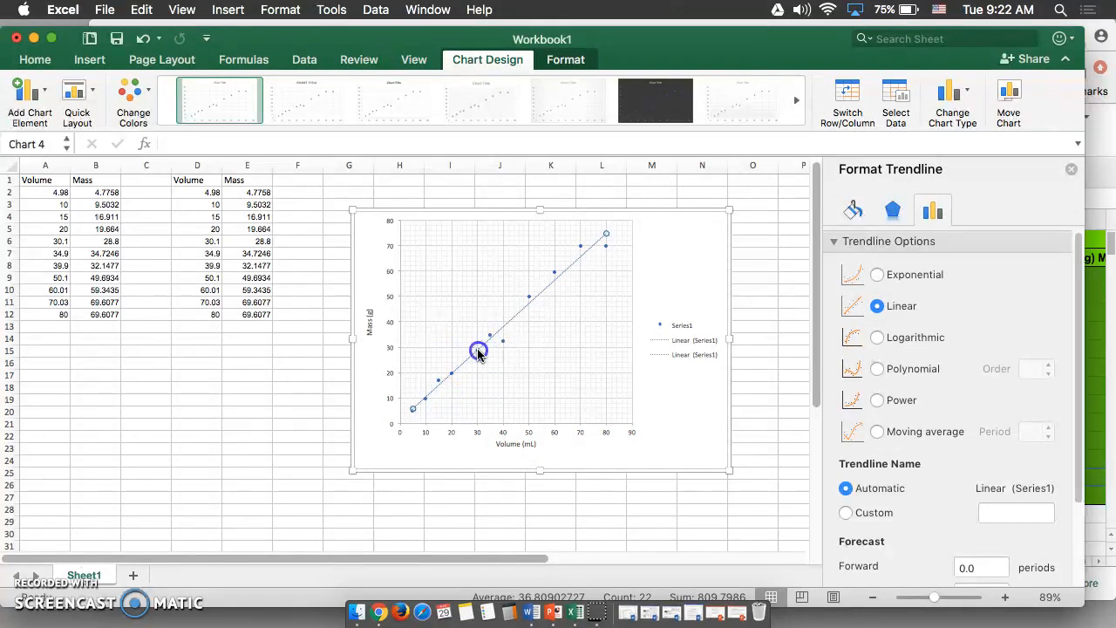
{"action": "left_click", "coordinate": [507, 406]}
{"action": "left_click", "coordinate": [509, 417]}
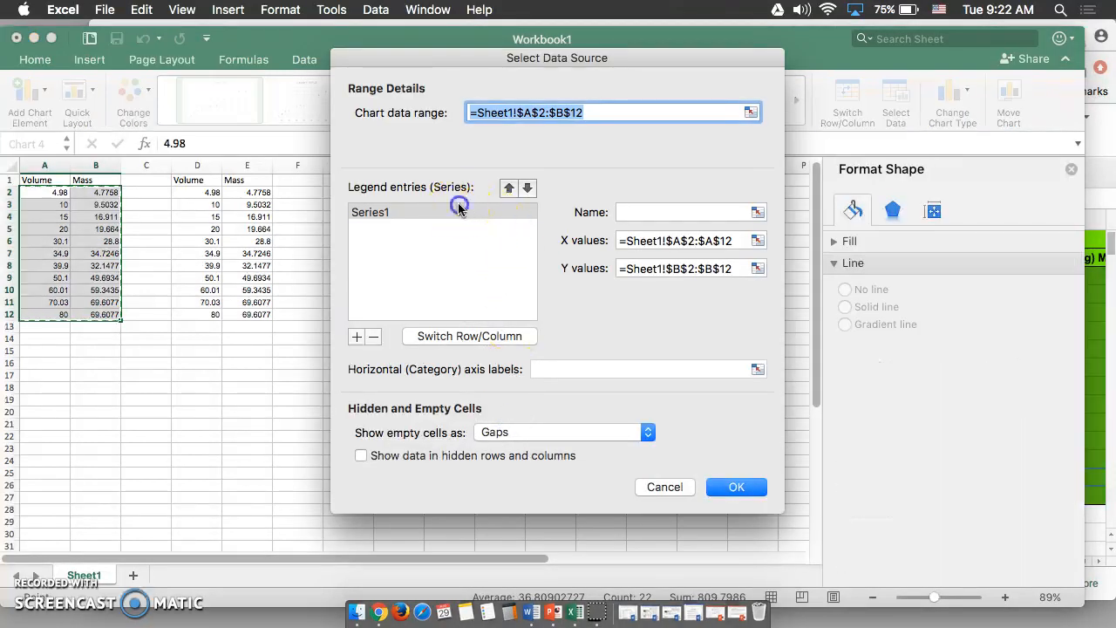
{"action": "left_click", "coordinate": [458, 211]}
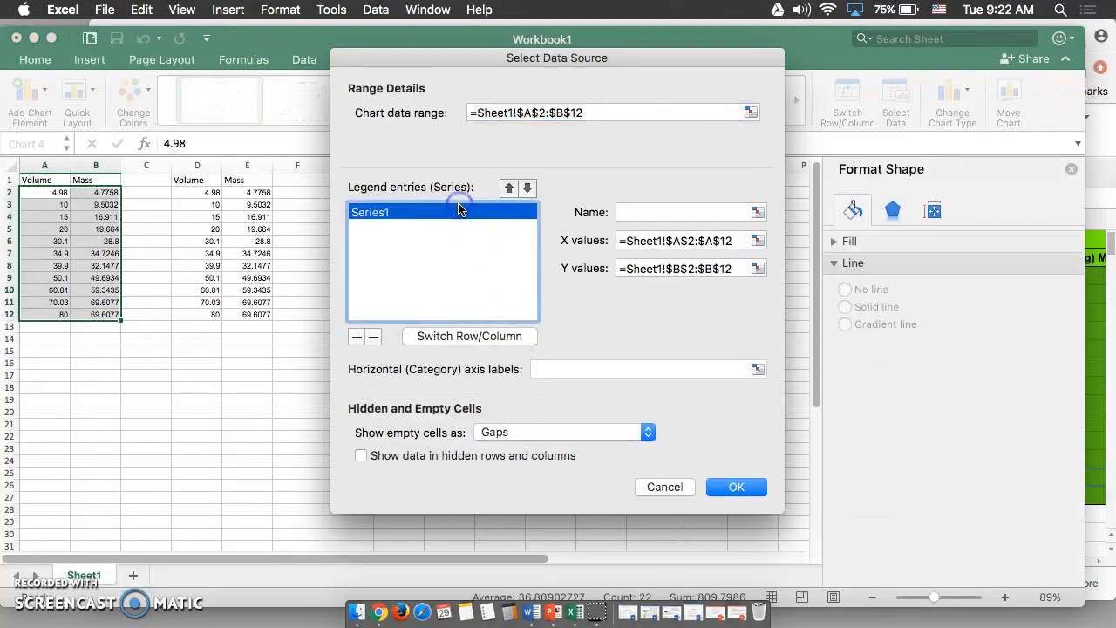
{"action": "double_click", "coordinate": [402, 213]}
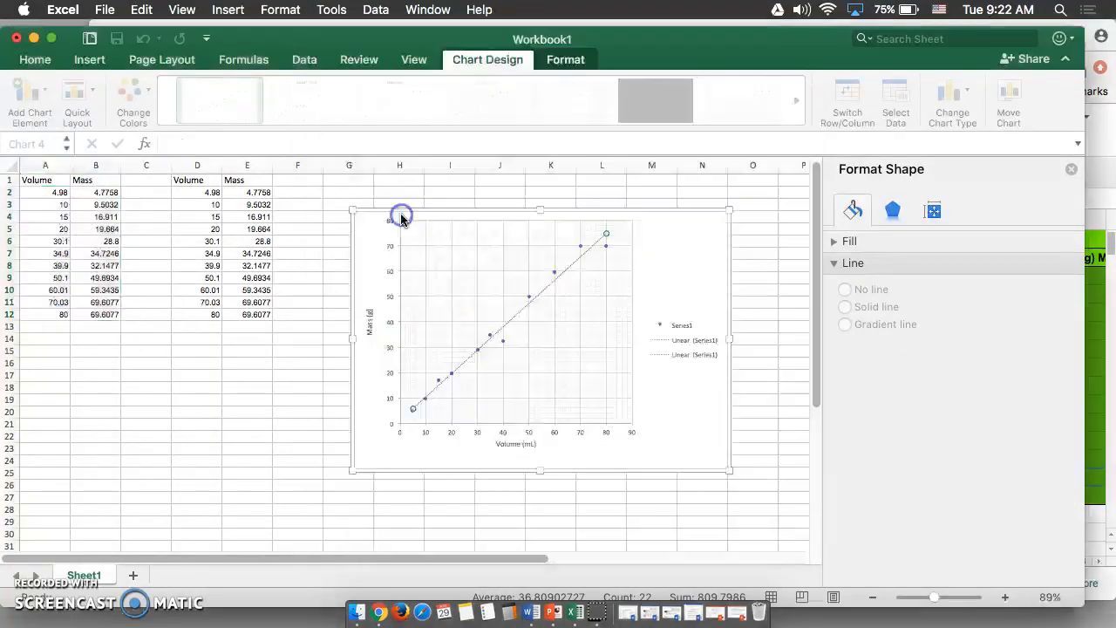
Name the chart's data series Liquid A through Select Data
{"action": "left_click", "coordinate": [506, 320]}
{"action": "left_click", "coordinate": [510, 320]}
{"action": "left_click", "coordinate": [491, 327]}
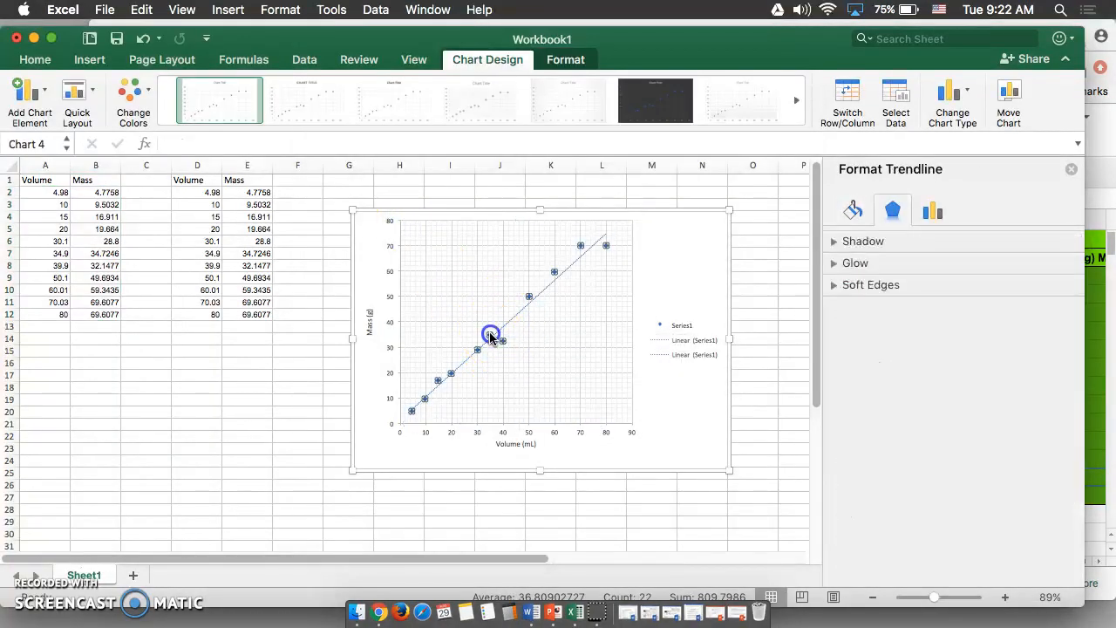
{"action": "left_click", "coordinate": [498, 331]}
{"action": "left_click", "coordinate": [499, 329]}
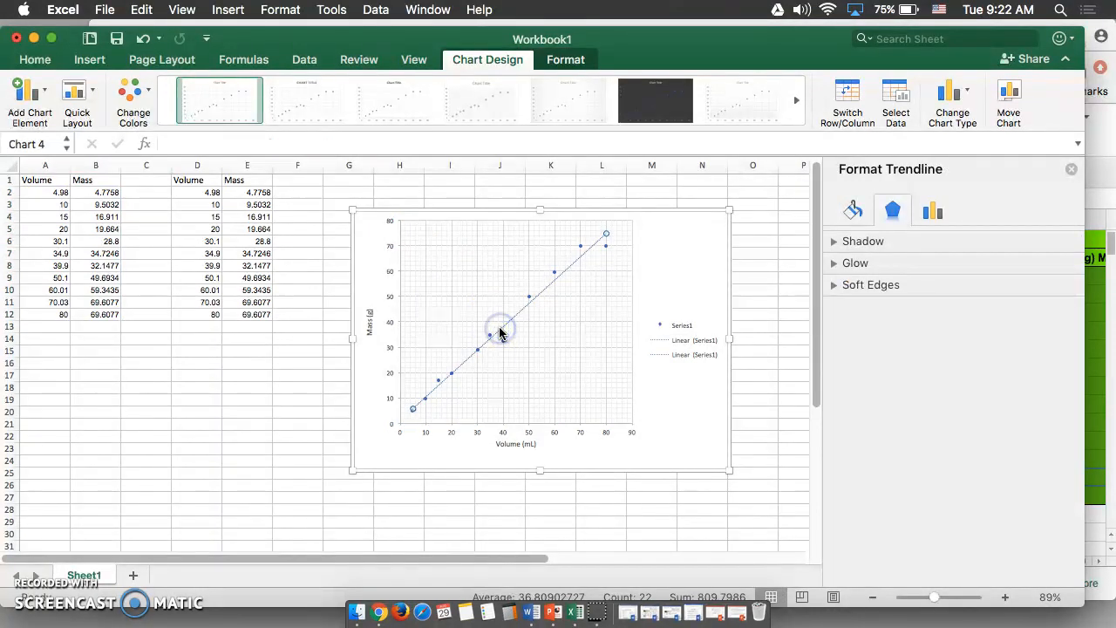
{"action": "left_click", "coordinate": [498, 338]}
{"action": "left_click", "coordinate": [491, 335]}
{"action": "right_click", "coordinate": [490, 333]}
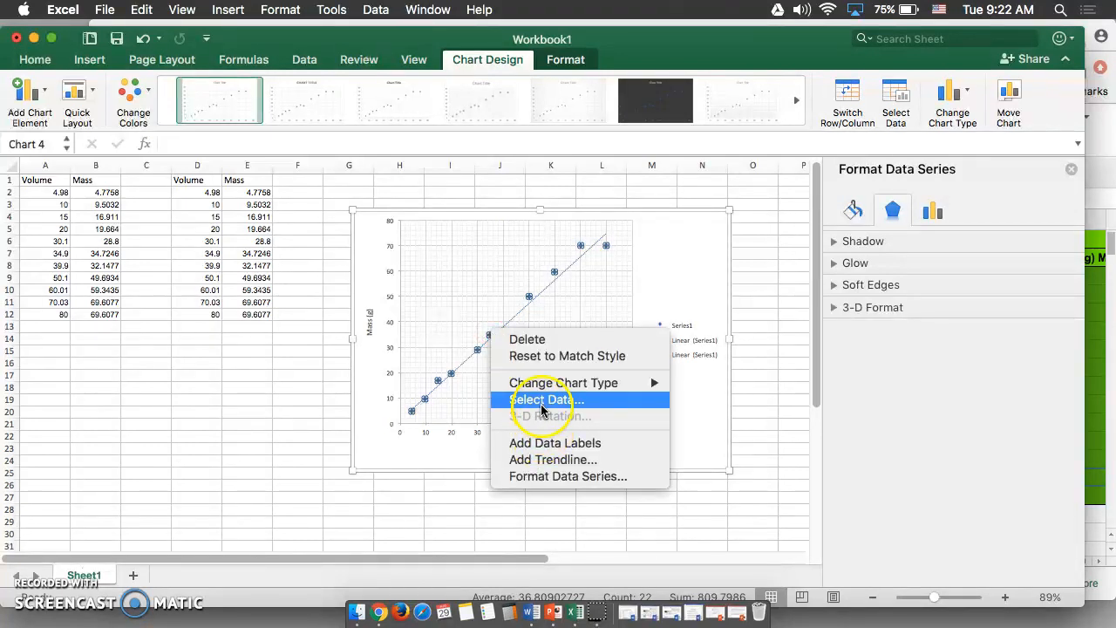
{"action": "left_click", "coordinate": [542, 401]}
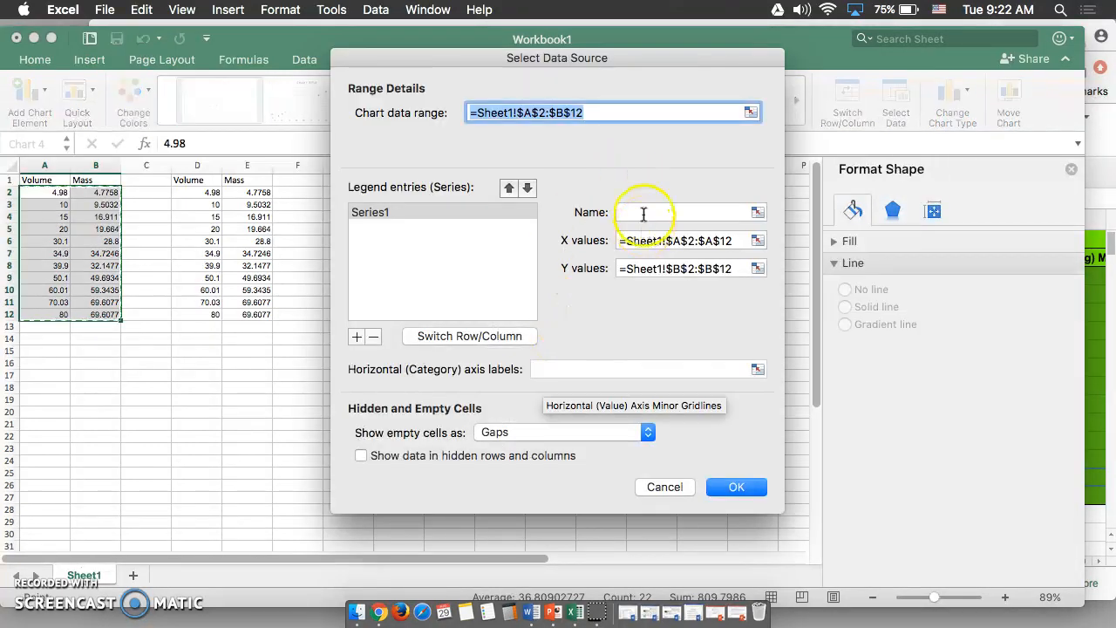
{"action": "left_click", "coordinate": [643, 216]}
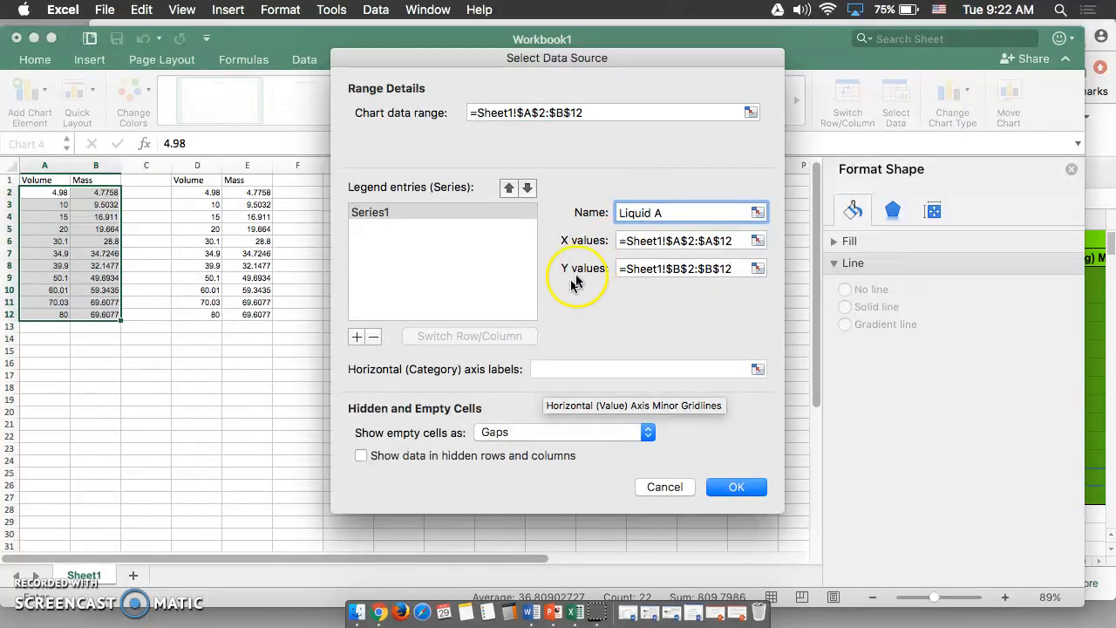
{"action": "left_click", "coordinate": [728, 489]}
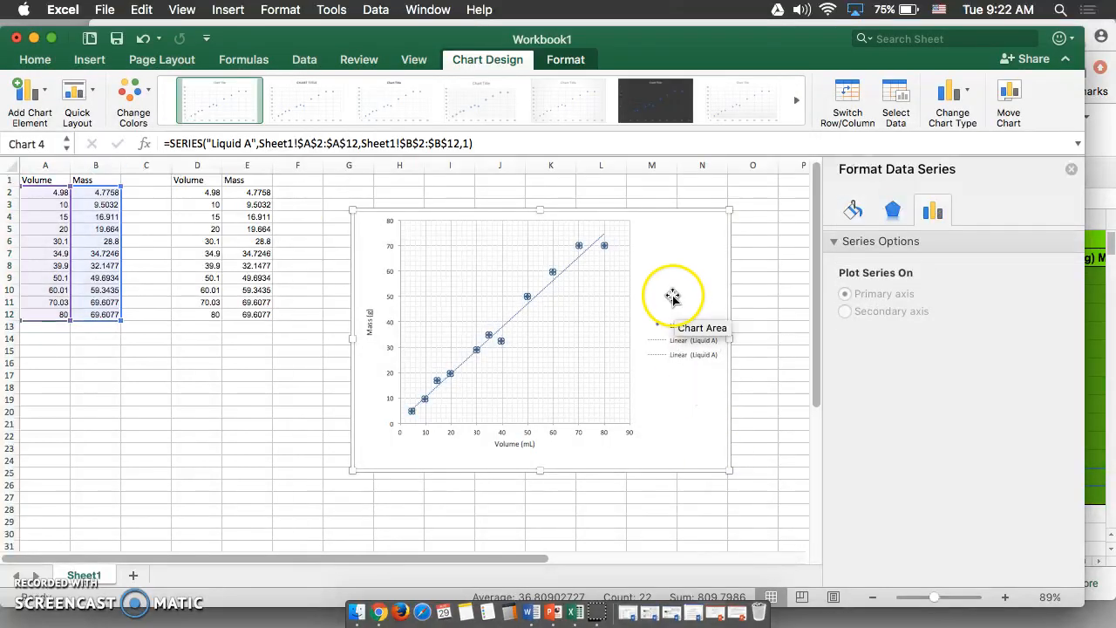
Set the trendline intercept to 0.0 and display its equation and R-squared value on the chart
{"action": "left_click", "coordinate": [524, 311]}
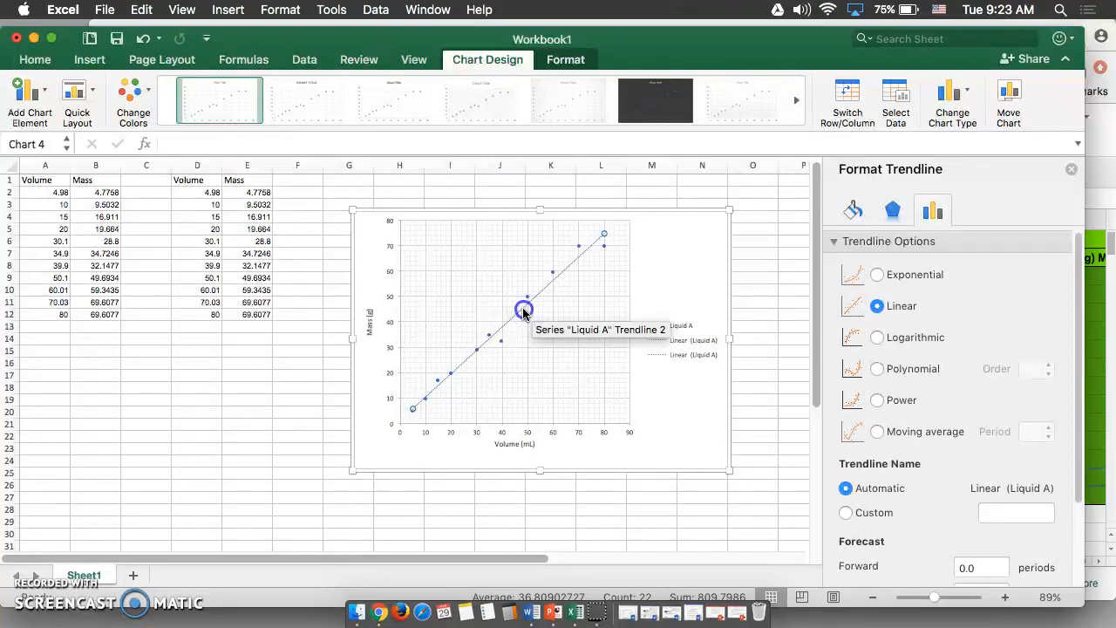
{"action": "scroll", "coordinate": [947, 301], "scroll_direction": "down", "scroll_amount": 3}
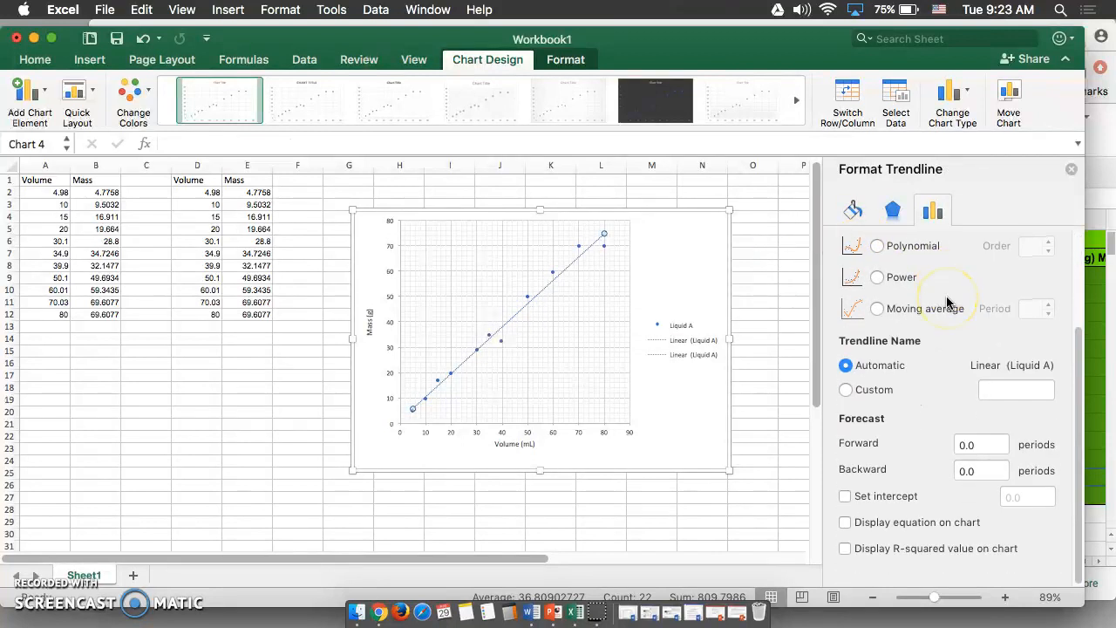
{"action": "scroll", "coordinate": [946, 300], "scroll_direction": "up", "scroll_amount": 1}
{"action": "scroll", "coordinate": [892, 299], "scroll_direction": "up", "scroll_amount": 3}
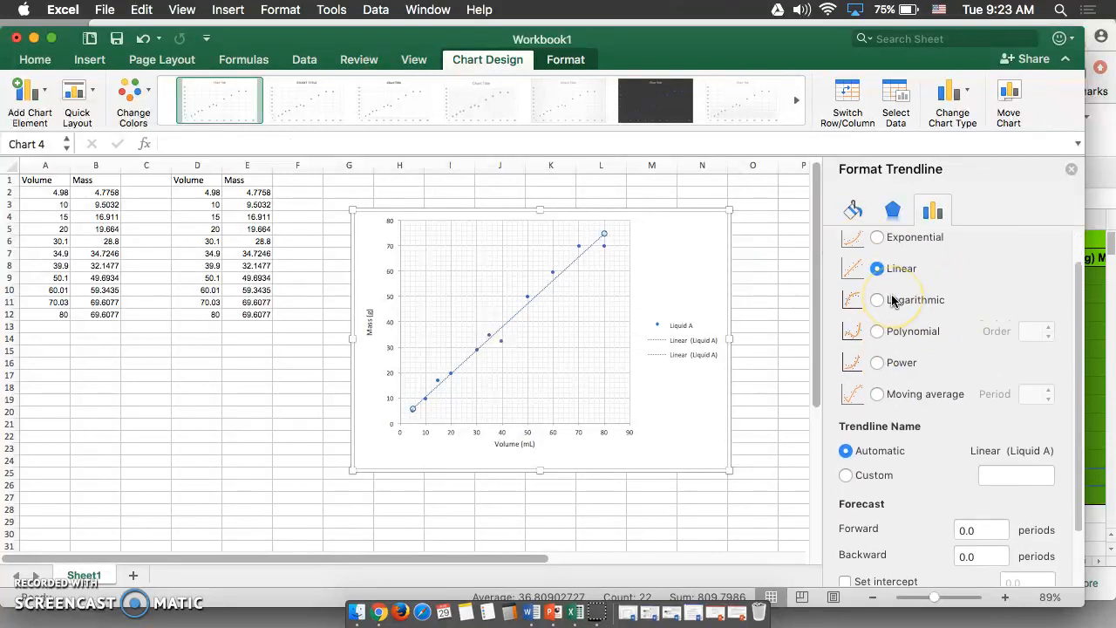
{"action": "scroll", "coordinate": [892, 299], "scroll_direction": "down", "scroll_amount": 3}
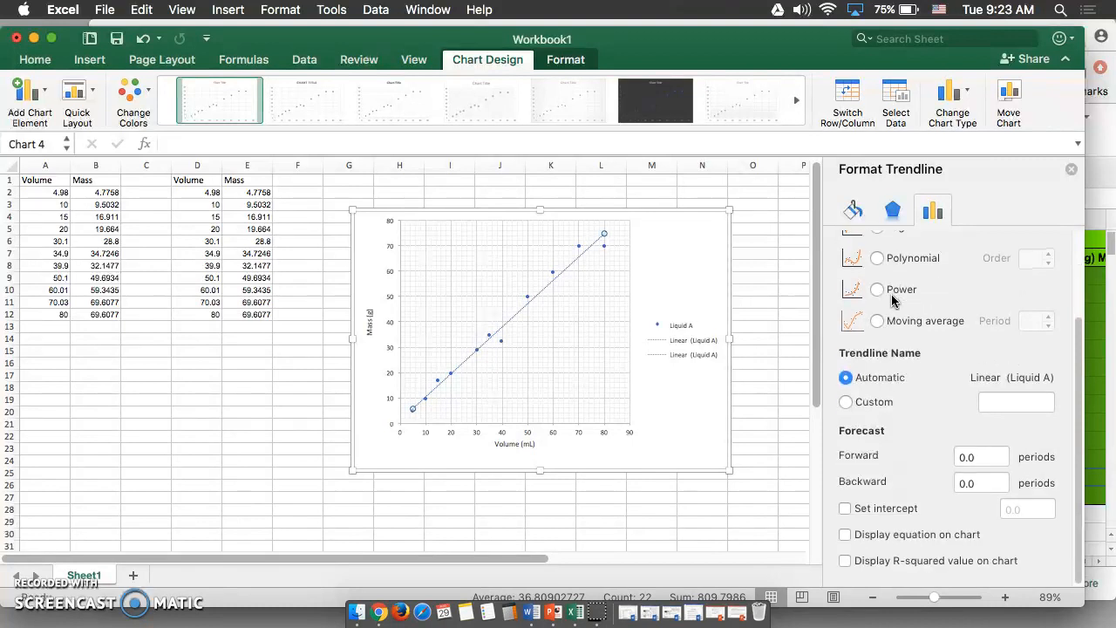
{"action": "left_click", "coordinate": [843, 514]}
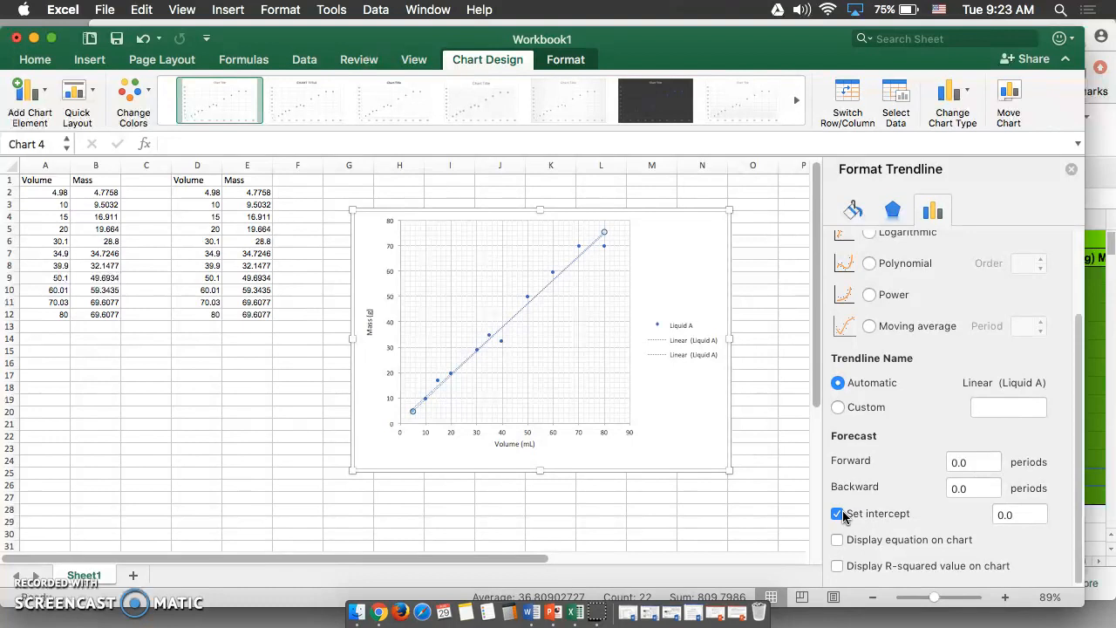
{"action": "left_click", "coordinate": [838, 540]}
{"action": "left_click", "coordinate": [838, 566]}
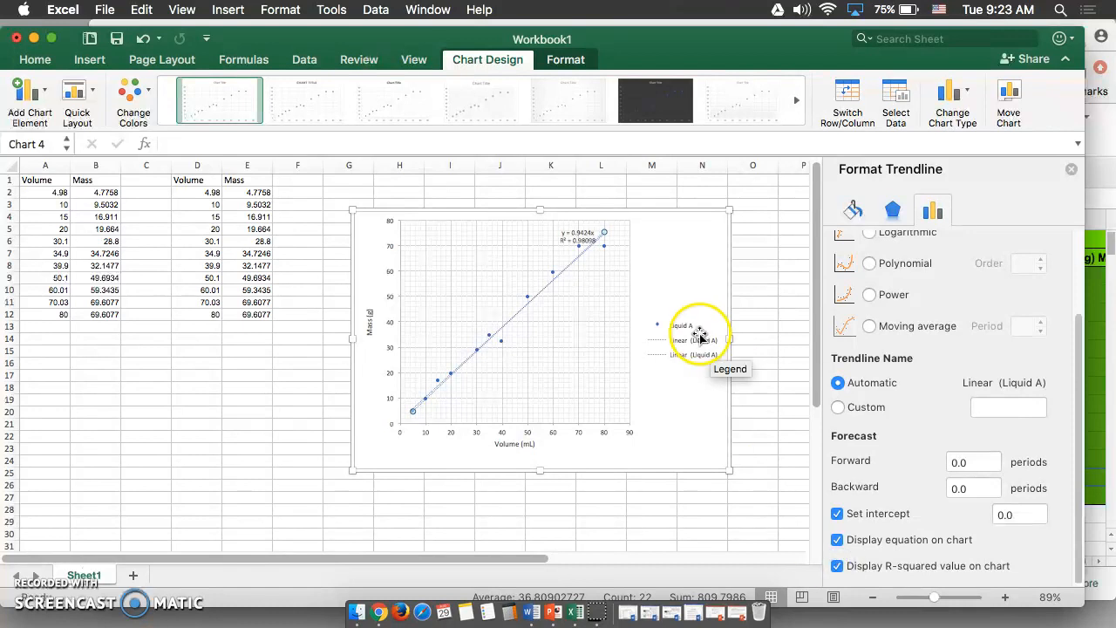
Zoom in on the chart to examine the trendline equation and R-squared label
{"action": "scroll", "coordinate": [574, 267], "scroll_direction": "up", "scroll_amount": 5}
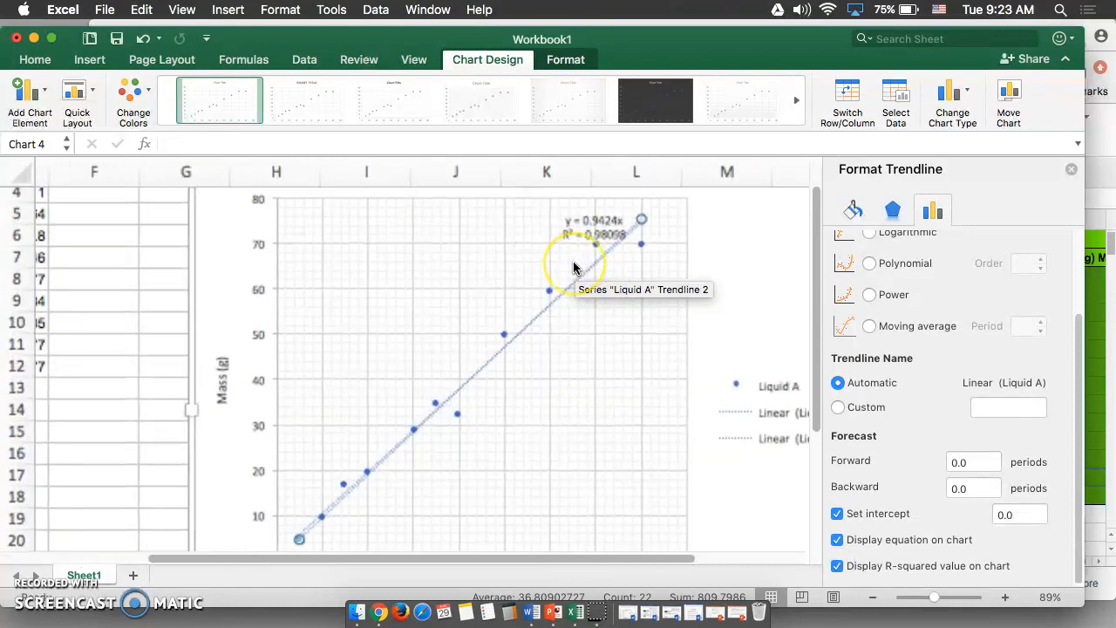
{"action": "scroll", "coordinate": [573, 268], "scroll_direction": "up", "scroll_amount": 10}
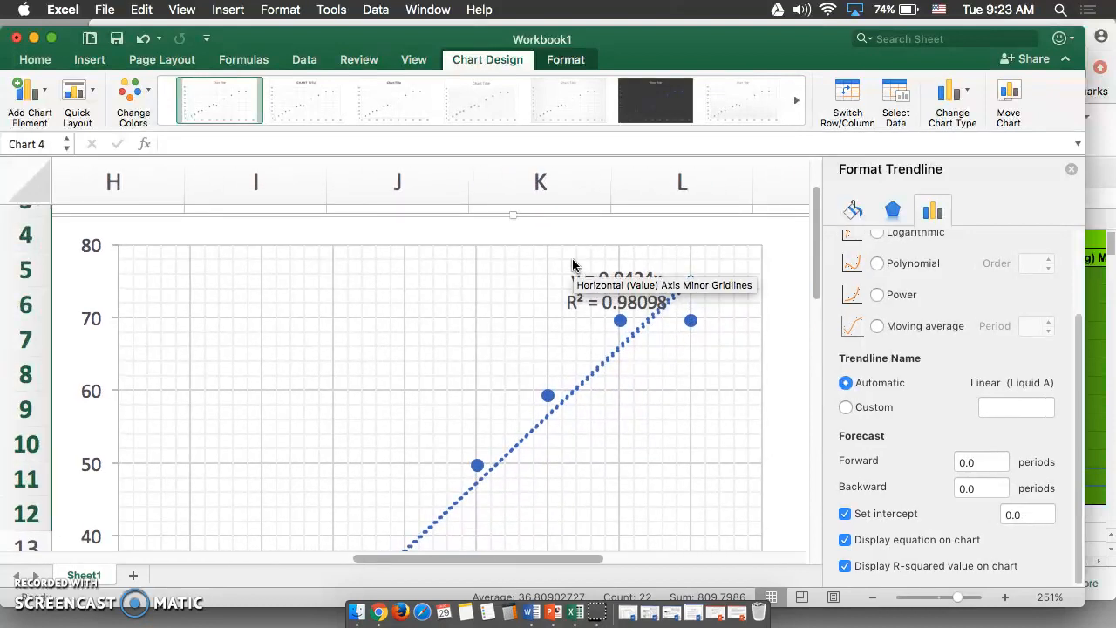
{"action": "left_click", "coordinate": [633, 339]}
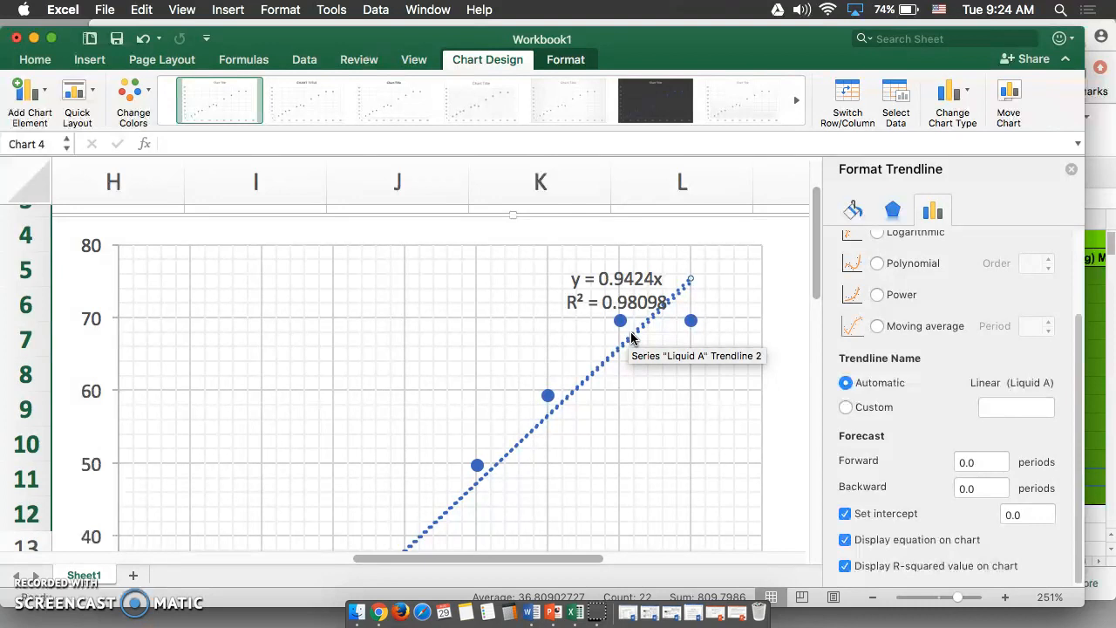
{"action": "left_click", "coordinate": [677, 417]}
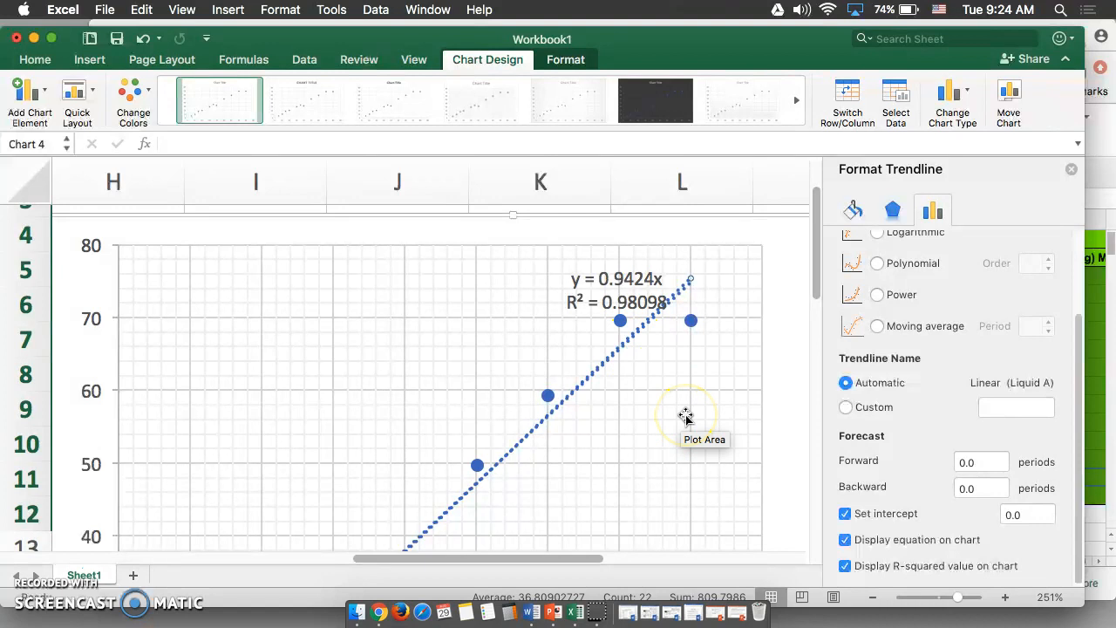
{"action": "scroll", "coordinate": [685, 415], "scroll_direction": "down", "scroll_amount": 10}
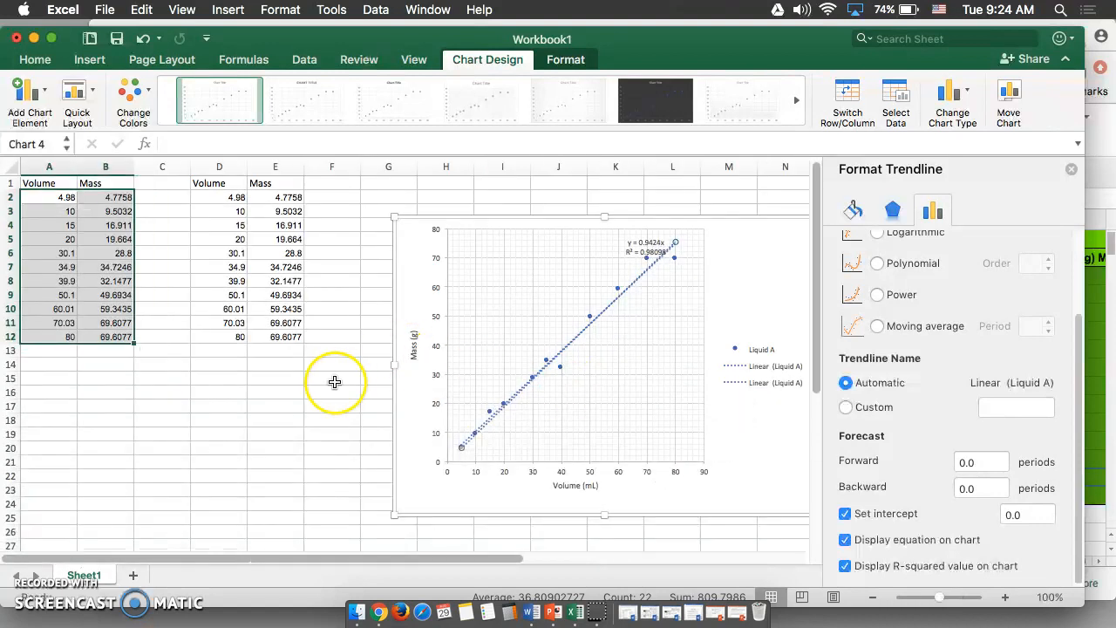
Open Select Data for the chart's series and add a second series named Liquid B
{"action": "left_click", "coordinate": [325, 390]}
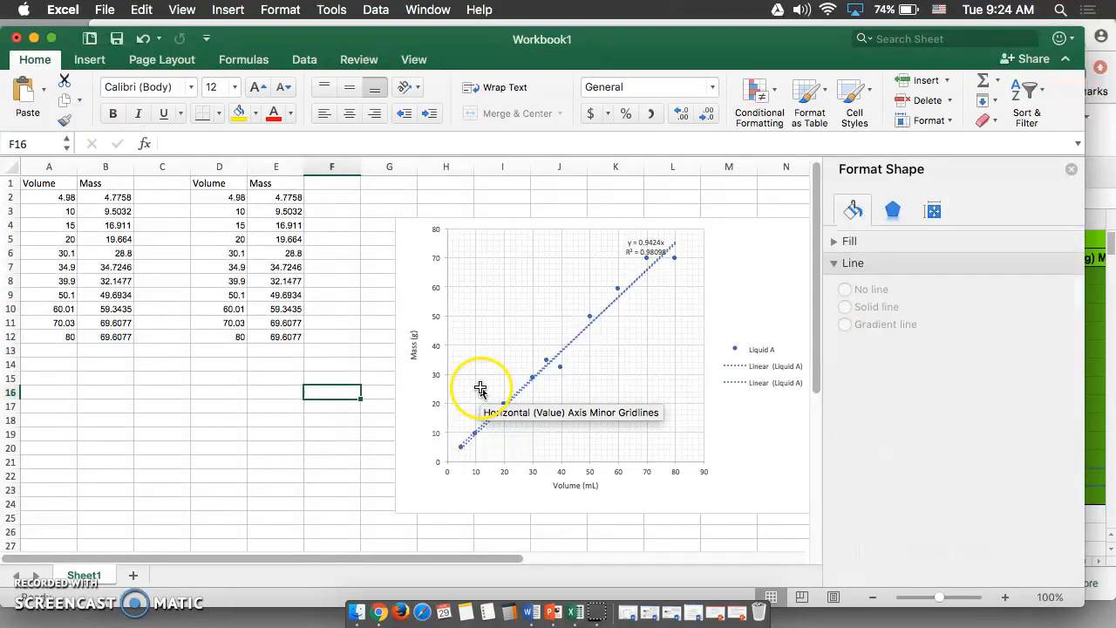
{"action": "left_click", "coordinate": [617, 391]}
{"action": "left_click", "coordinate": [507, 362]}
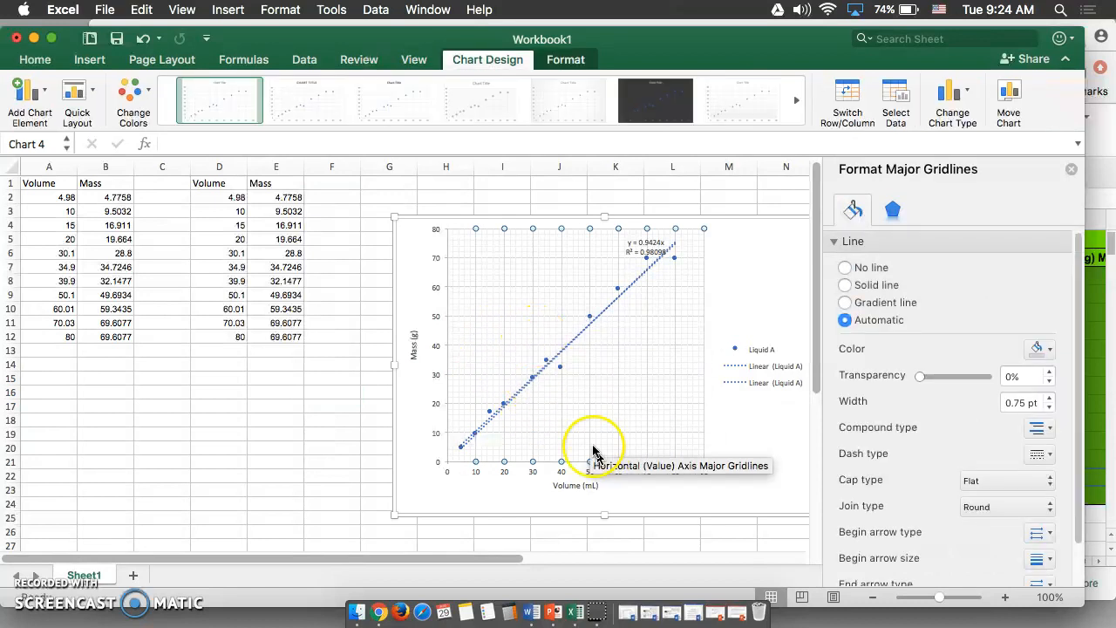
{"action": "left_click", "coordinate": [570, 344]}
{"action": "right_click", "coordinate": [570, 348]}
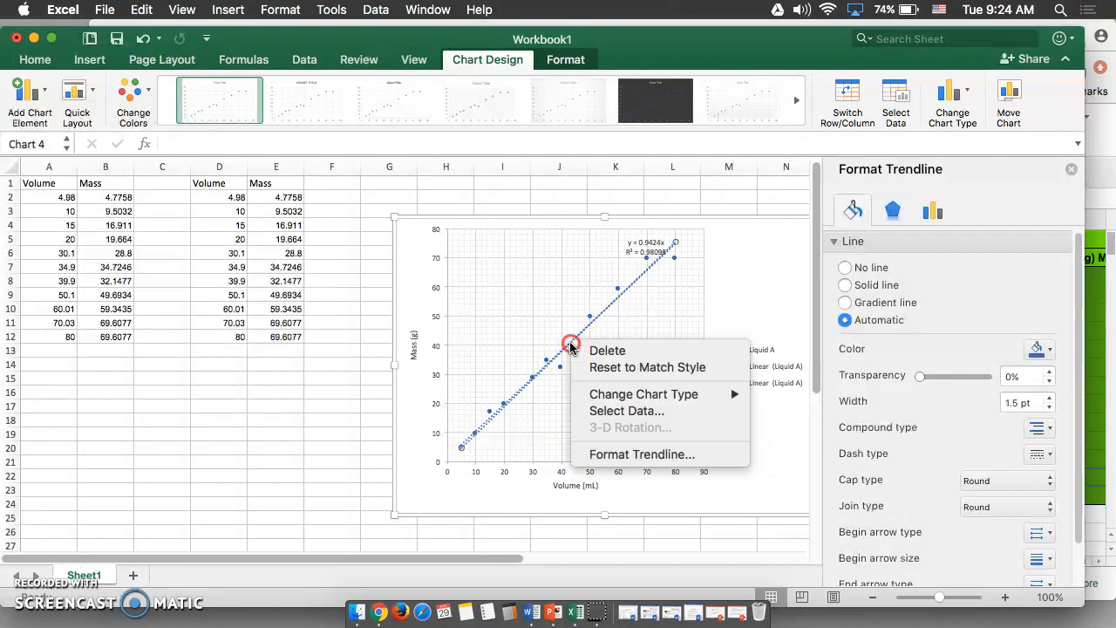
{"action": "left_click", "coordinate": [543, 364]}
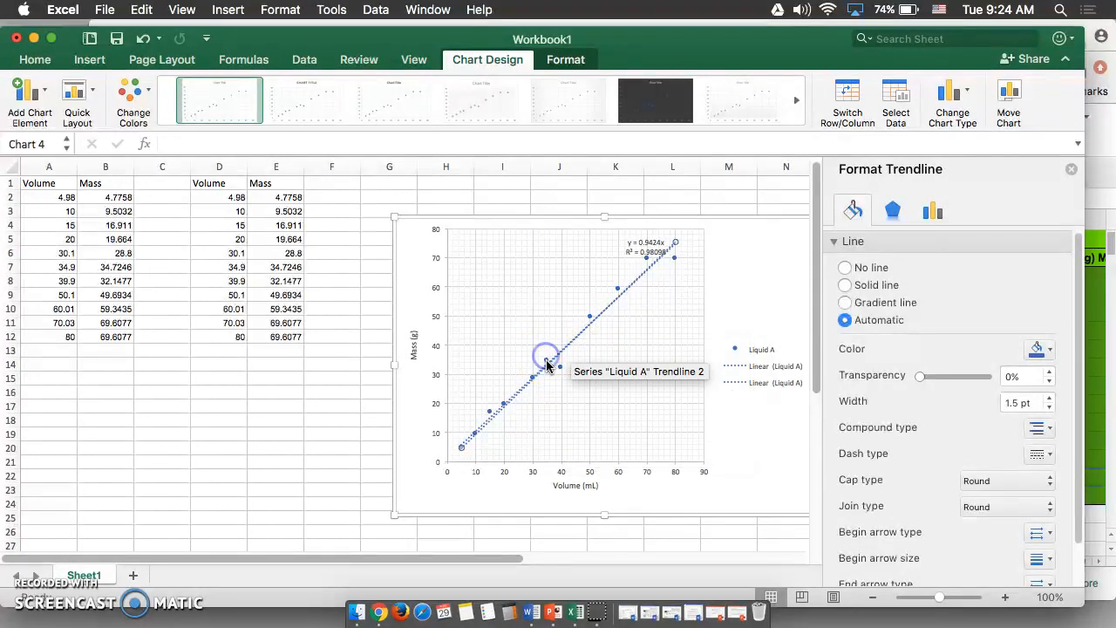
{"action": "left_click", "coordinate": [561, 368]}
{"action": "right_click", "coordinate": [563, 370]}
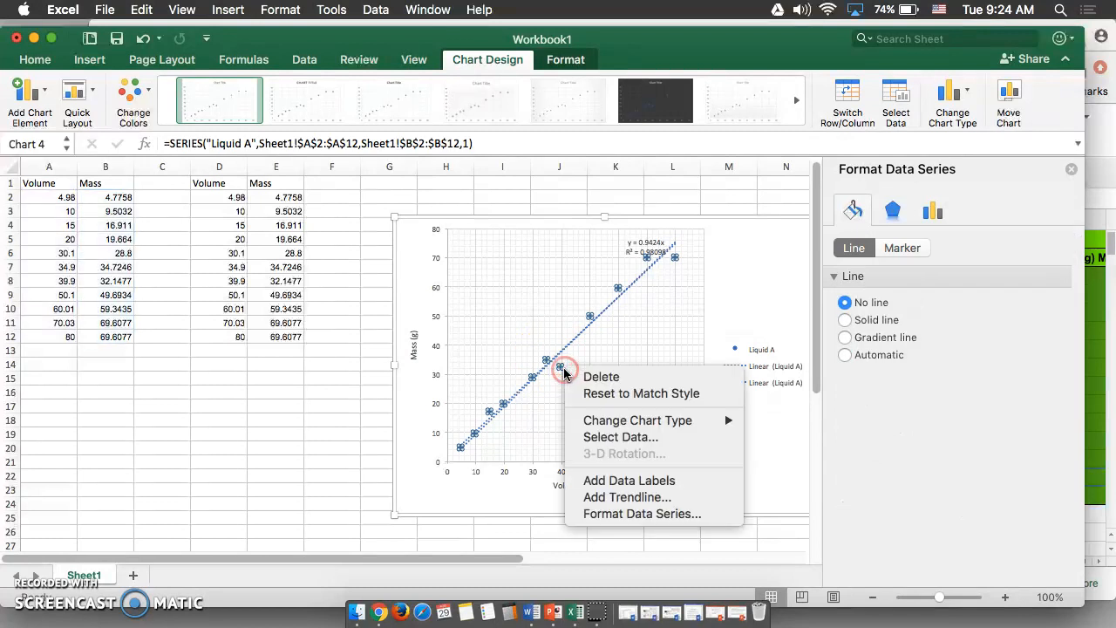
{"action": "left_click", "coordinate": [608, 437]}
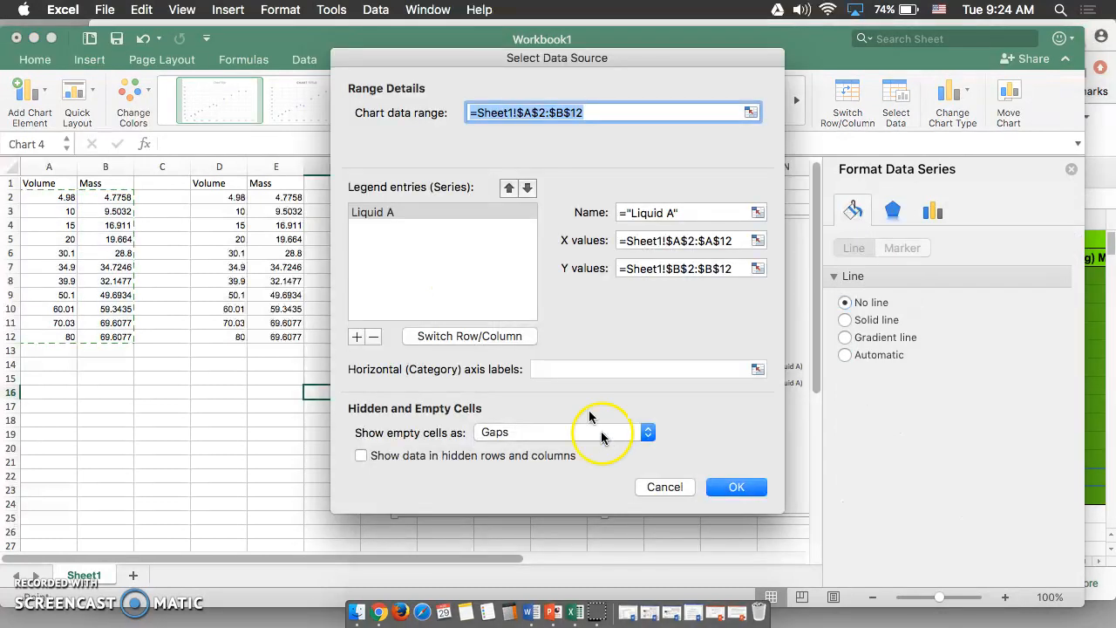
{"action": "left_click_drag", "start_coordinate": [440, 55], "coordinate": [758, 39]}
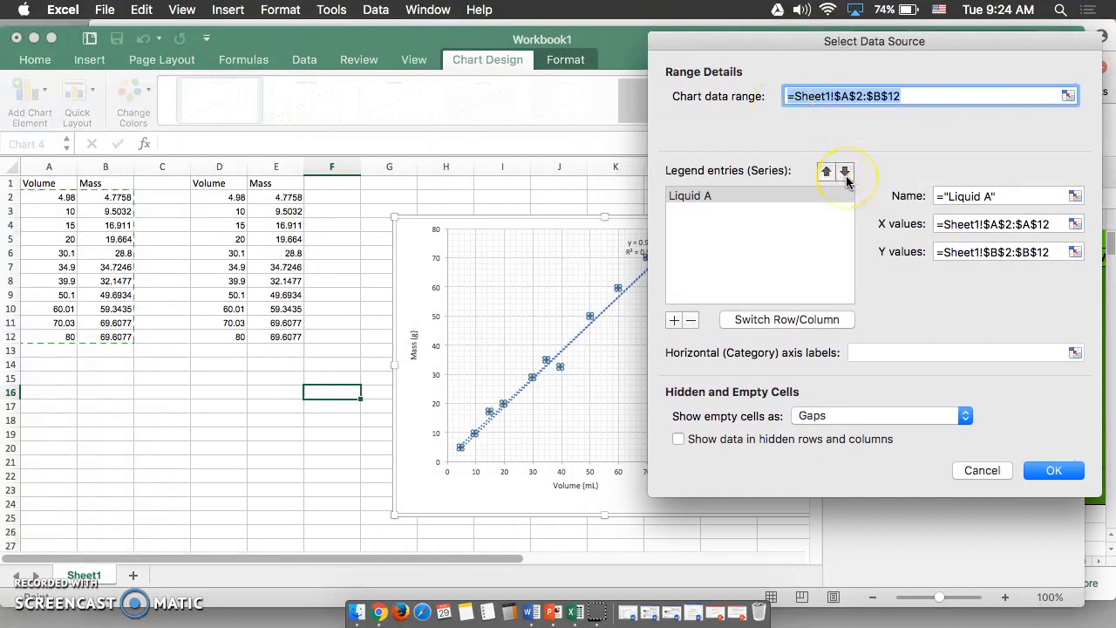
{"action": "left_click", "coordinate": [674, 320]}
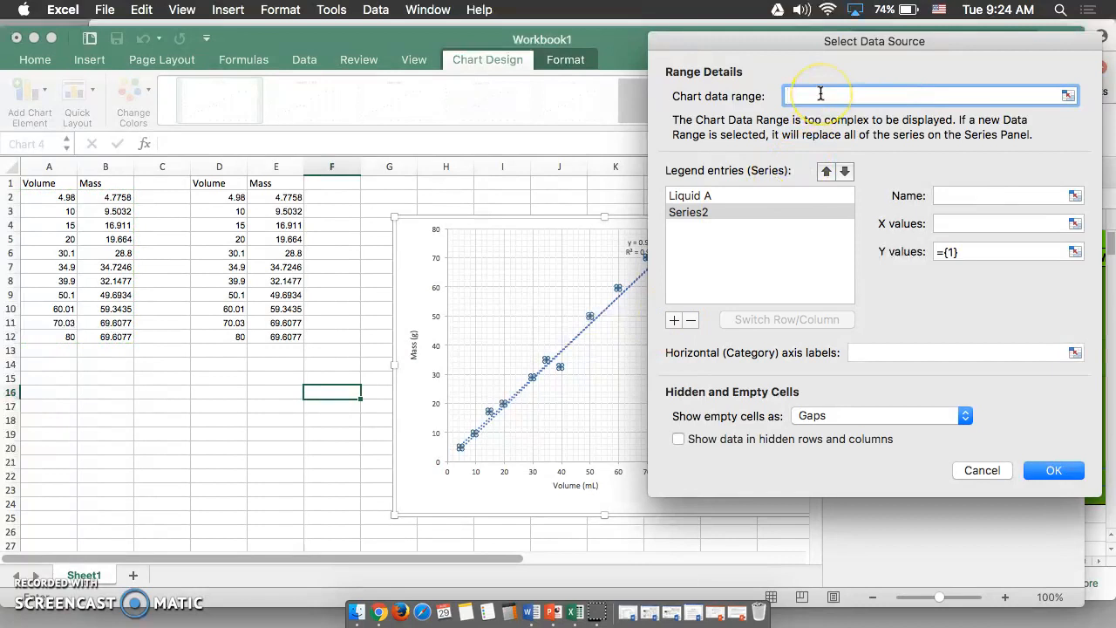
{"action": "left_click", "coordinate": [1030, 195]}
{"action": "type", "text": "Liquid B"}
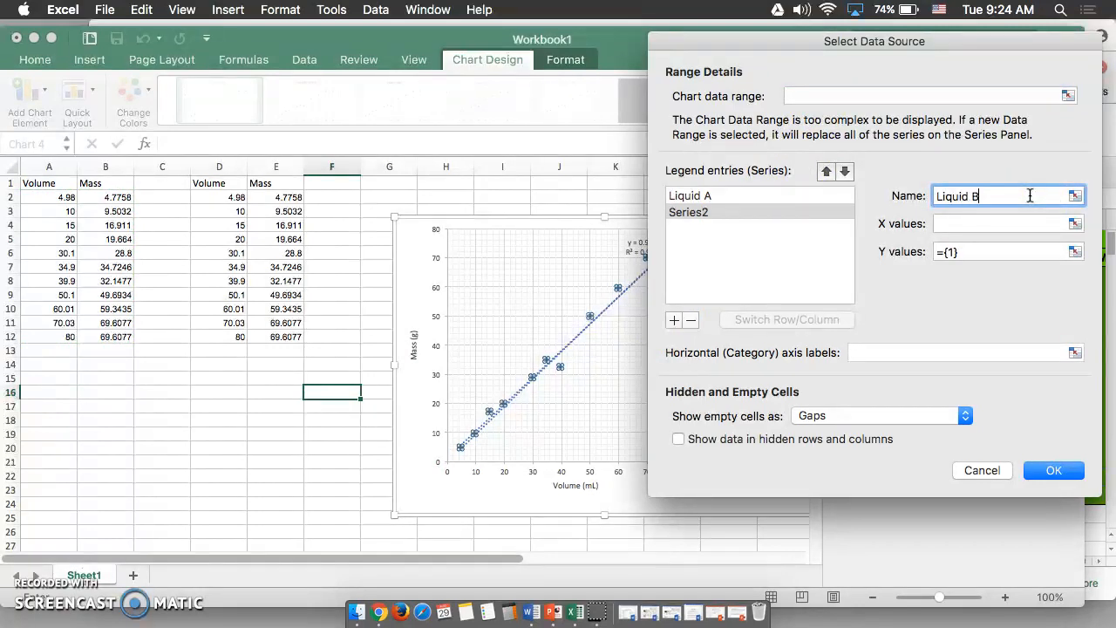
Set the Liquid B series' X values to D2:D12 and Y values to E2:E12, and confirm
{"action": "left_click", "coordinate": [1073, 225]}
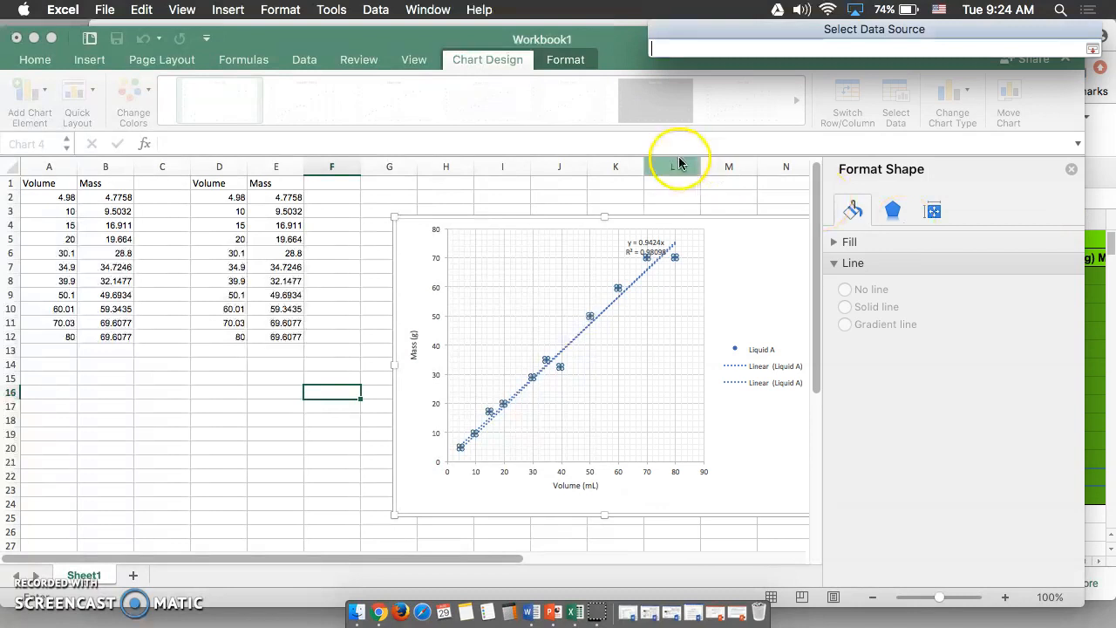
{"action": "left_click_drag", "start_coordinate": [233, 199], "coordinate": [233, 342]}
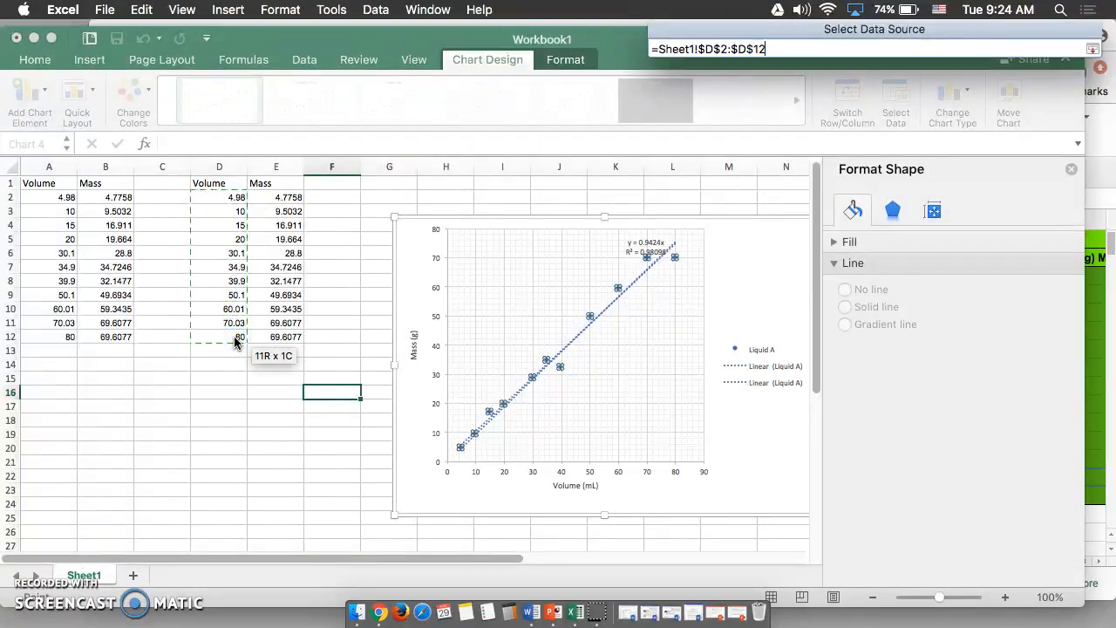
{"action": "key", "text": "Return"}
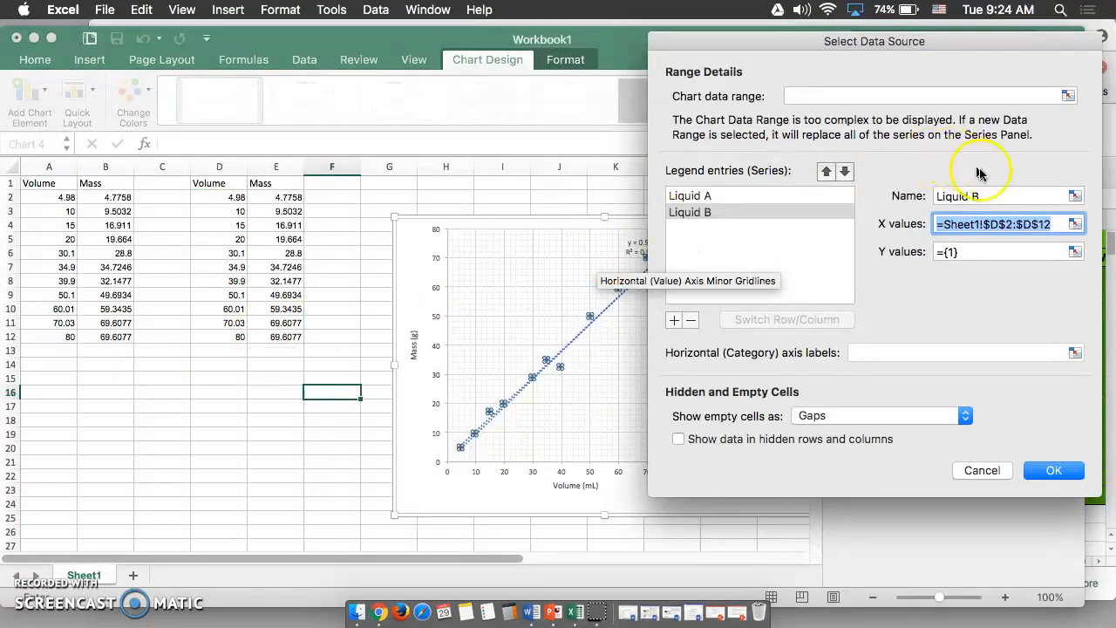
{"action": "left_click", "coordinate": [1071, 253]}
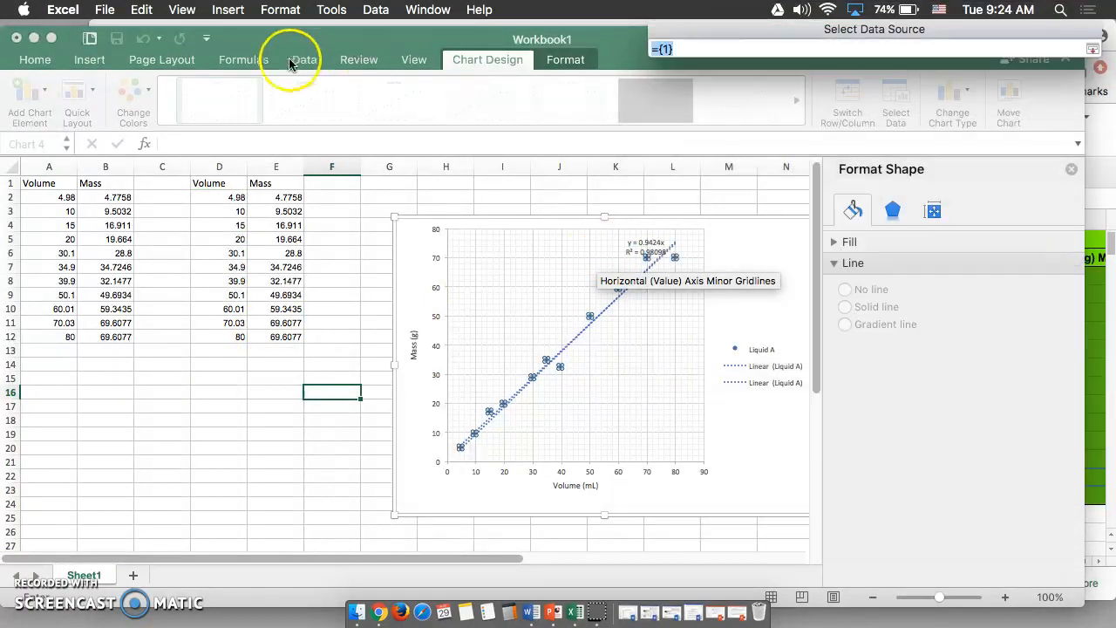
{"action": "left_click", "coordinate": [288, 197]}
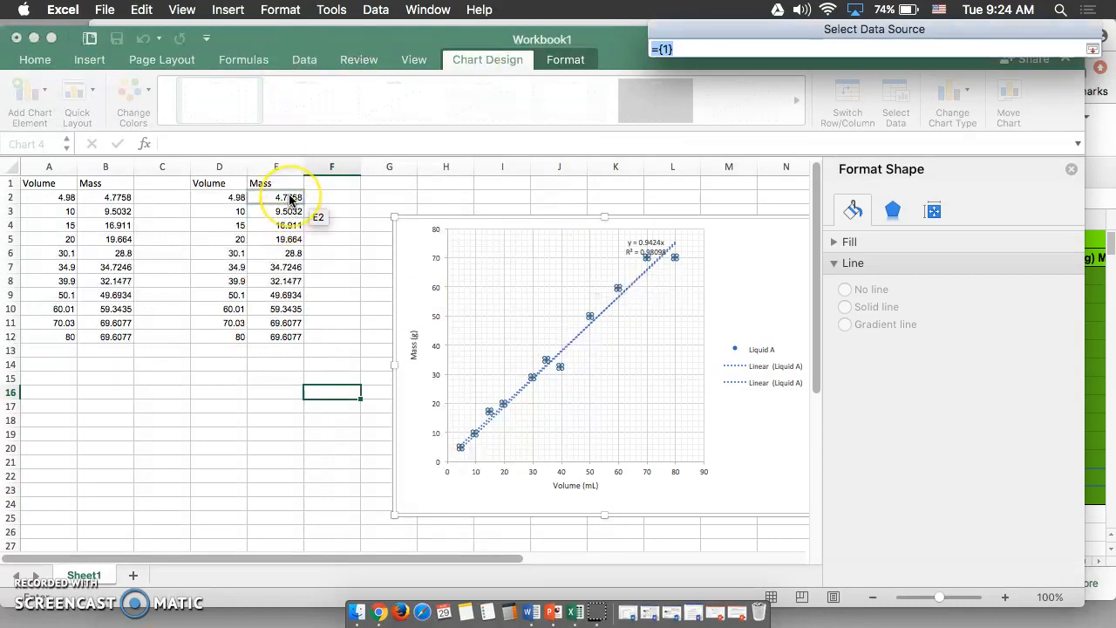
{"action": "left_click_drag", "start_coordinate": [283, 202], "coordinate": [285, 340]}
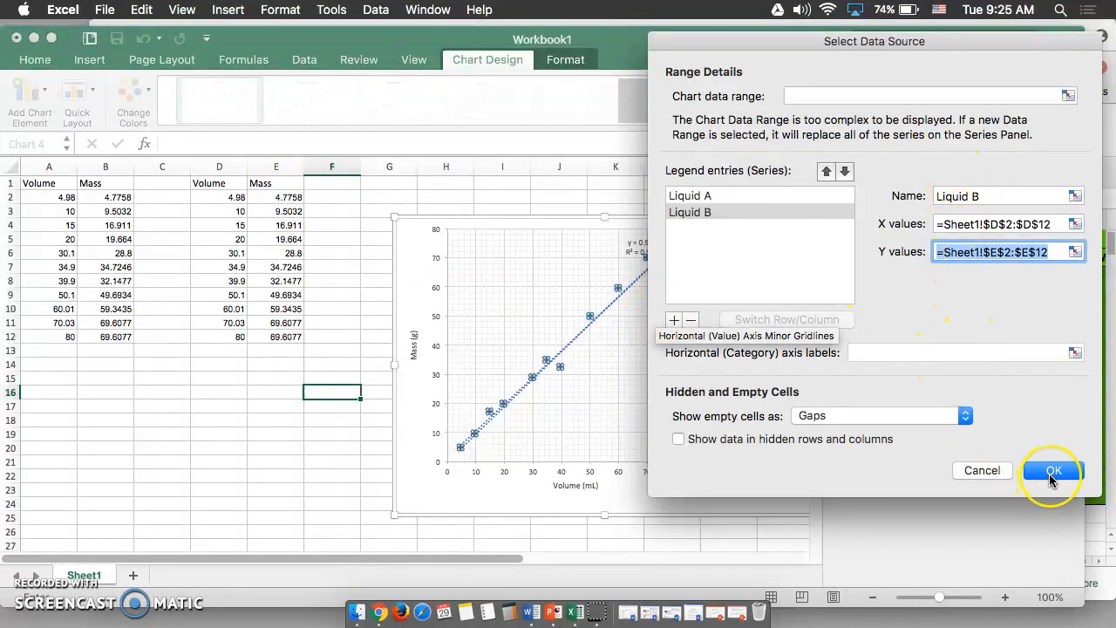
{"action": "left_click", "coordinate": [1052, 471]}
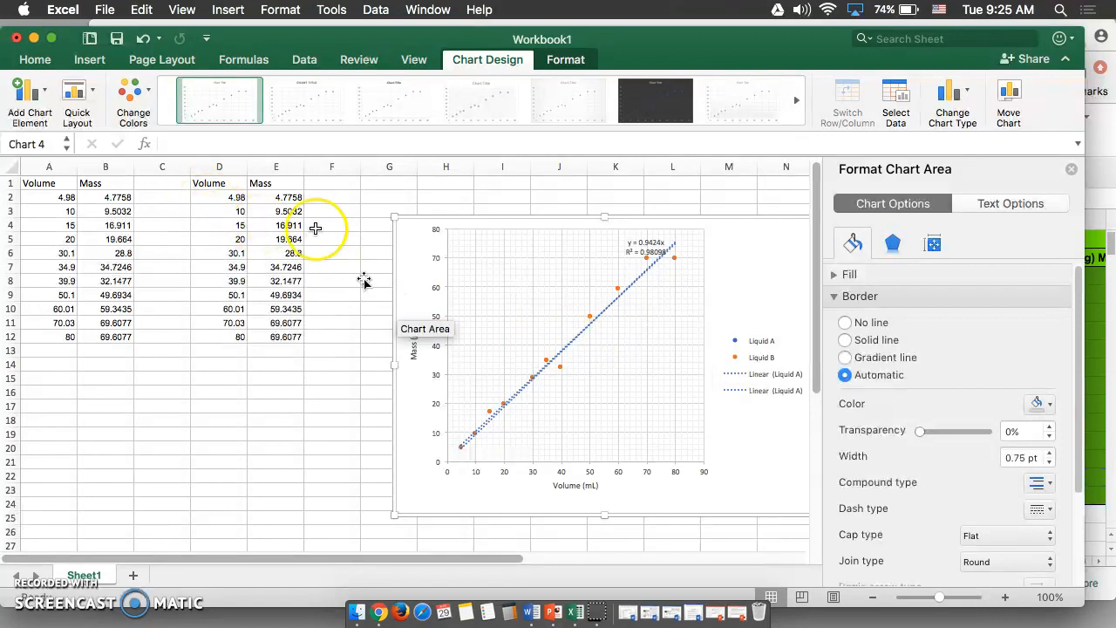
Remove the Liquid B series from the chart's data through Select Data
{"action": "left_click", "coordinate": [546, 361]}
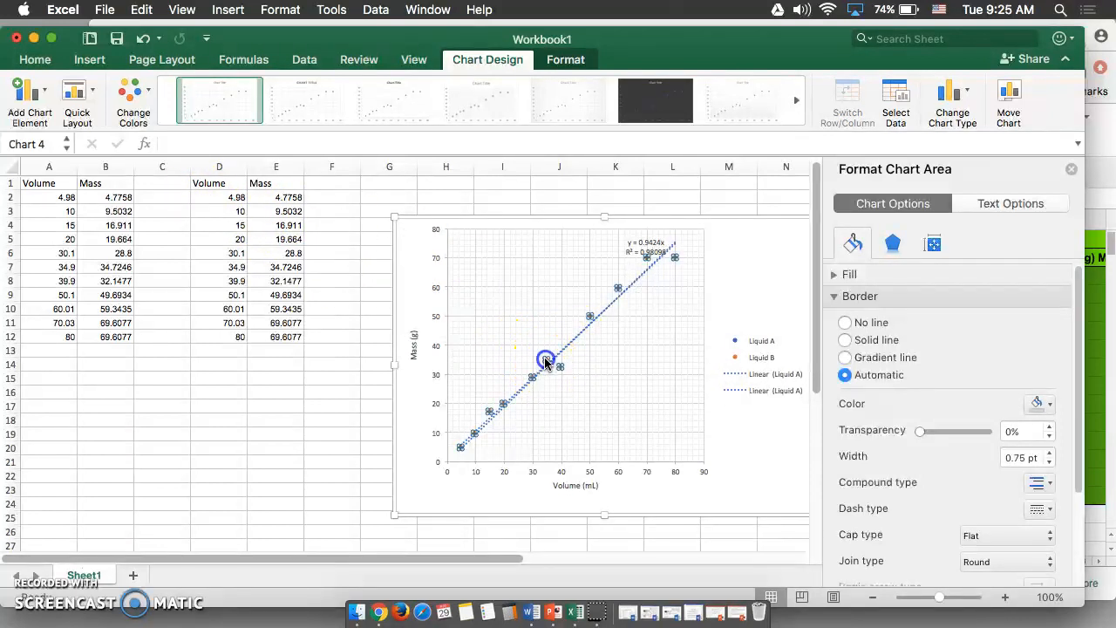
{"action": "right_click", "coordinate": [570, 404]}
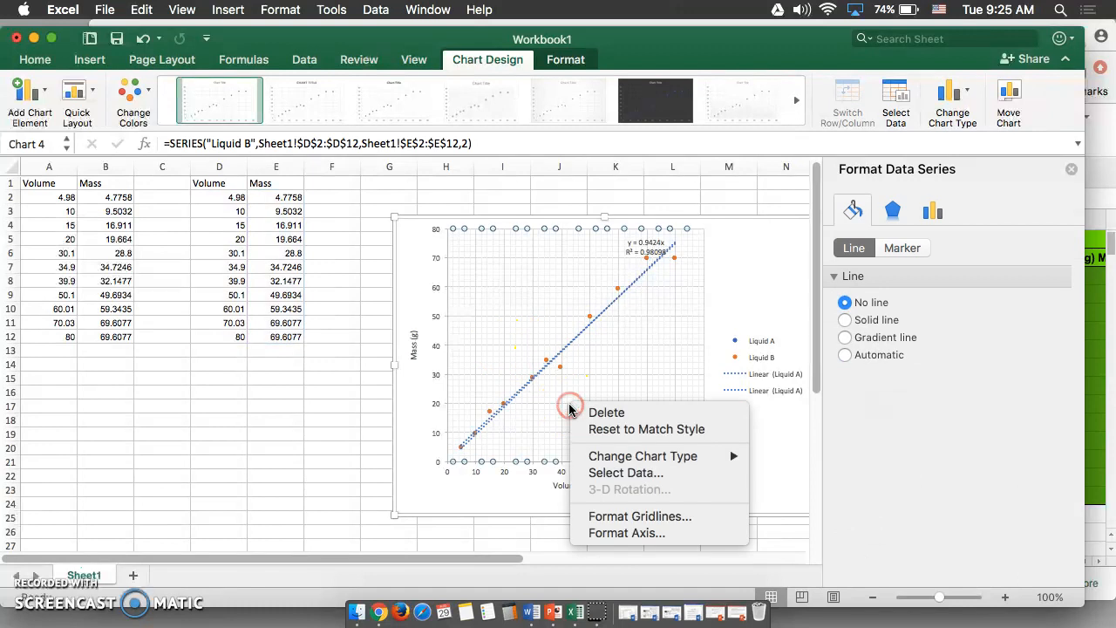
{"action": "left_click", "coordinate": [601, 472]}
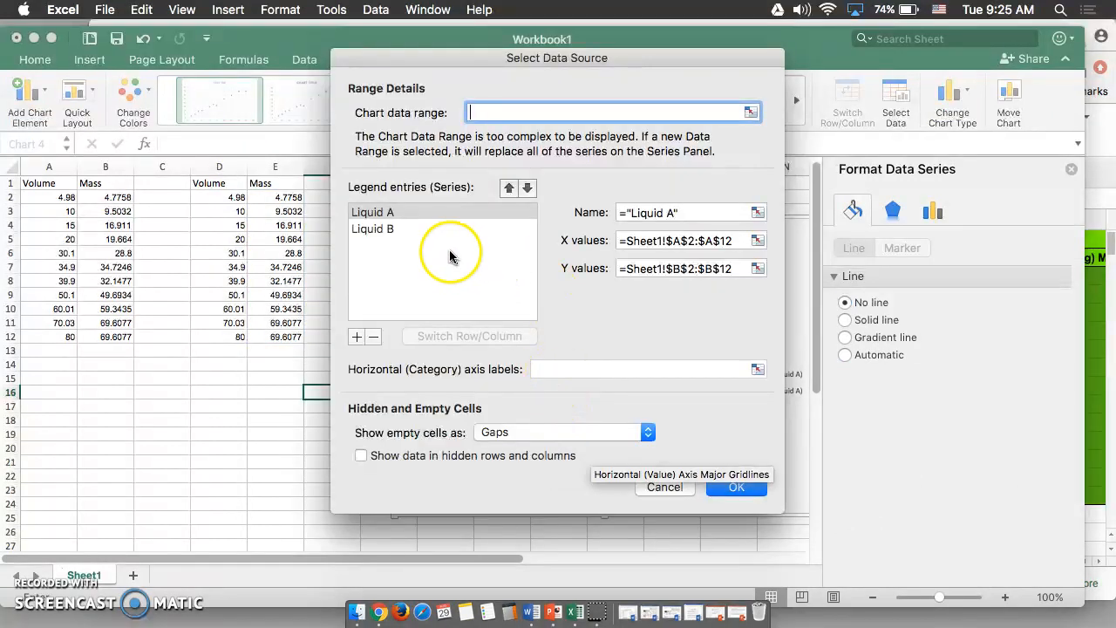
{"action": "left_click", "coordinate": [431, 228]}
{"action": "left_click", "coordinate": [373, 335]}
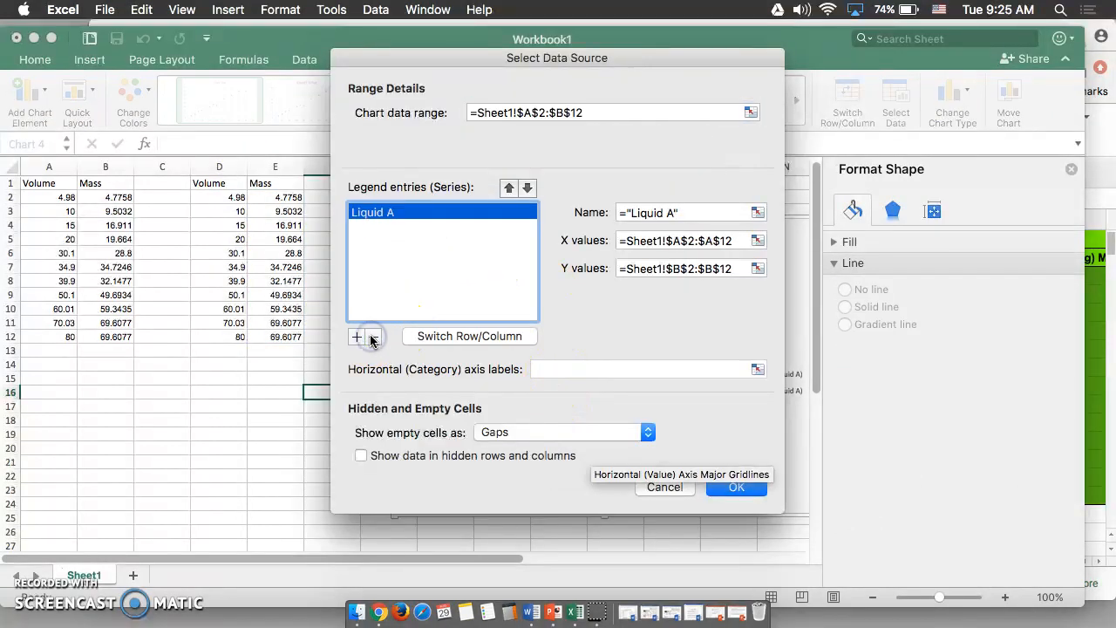
{"action": "left_click", "coordinate": [736, 486]}
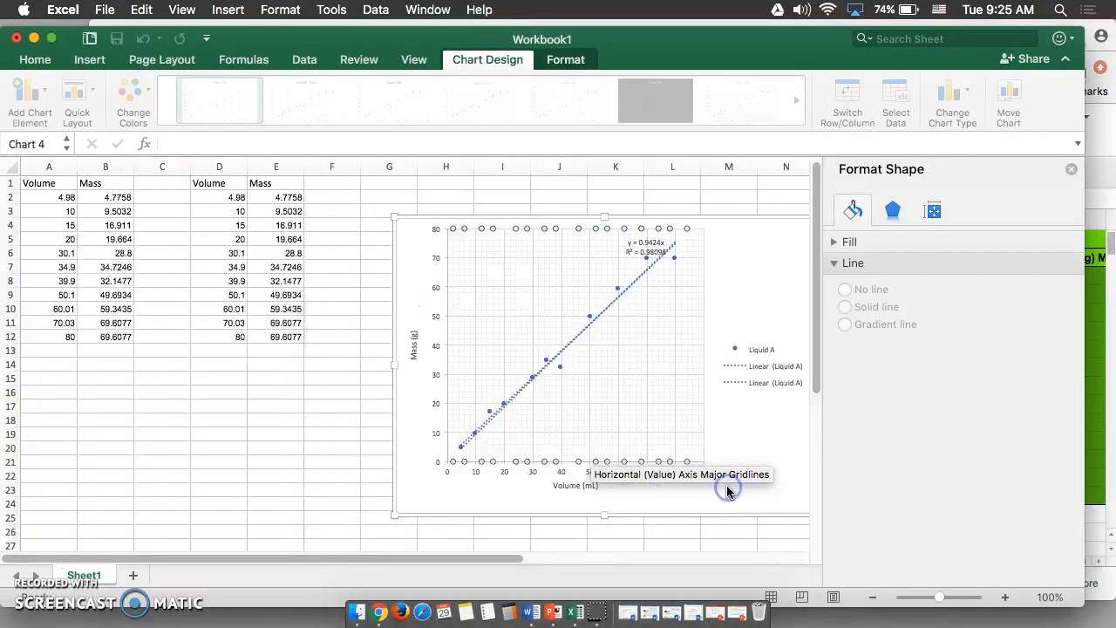
Clear the values in cells D2:E12
{"action": "left_click_drag", "start_coordinate": [214, 197], "coordinate": [262, 336]}
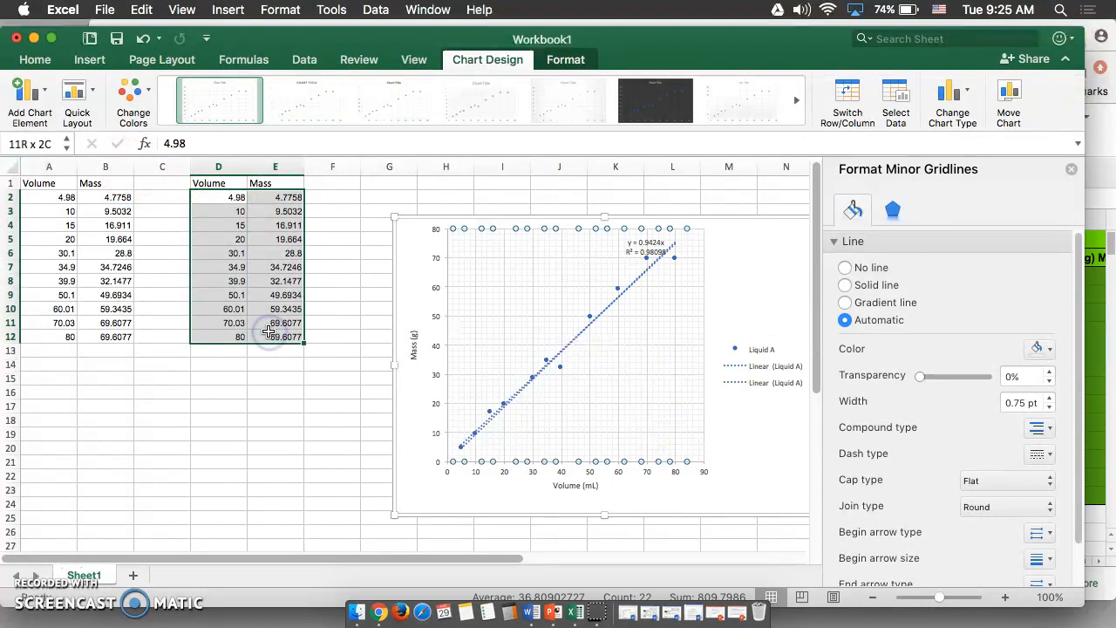
{"action": "key", "text": "Delete"}
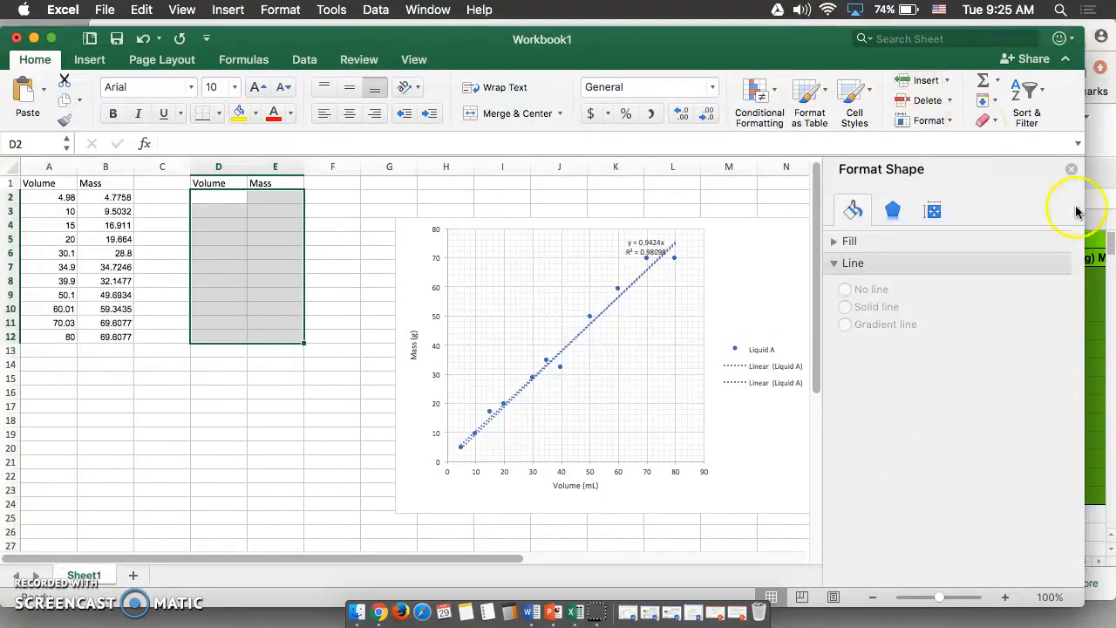
Copy the Liquid B volume and mass values E4:F14 from the Google Sheets class data into D2:E12 of the workbook
{"action": "left_click", "coordinate": [1102, 185]}
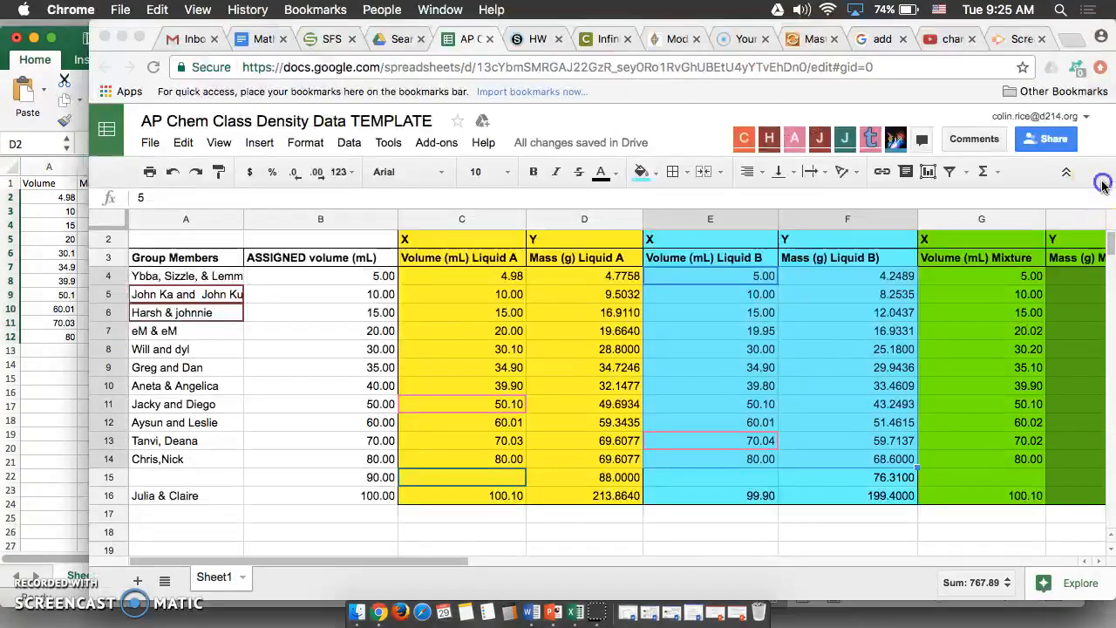
{"action": "left_click", "coordinate": [751, 282]}
{"action": "mouse_move", "coordinate": [751, 283]}
{"action": "left_mouse_down"}
{"action": "mouse_move", "coordinate": [811, 353]}
{"action": "mouse_move", "coordinate": [872, 462]}
{"action": "left_mouse_up"}
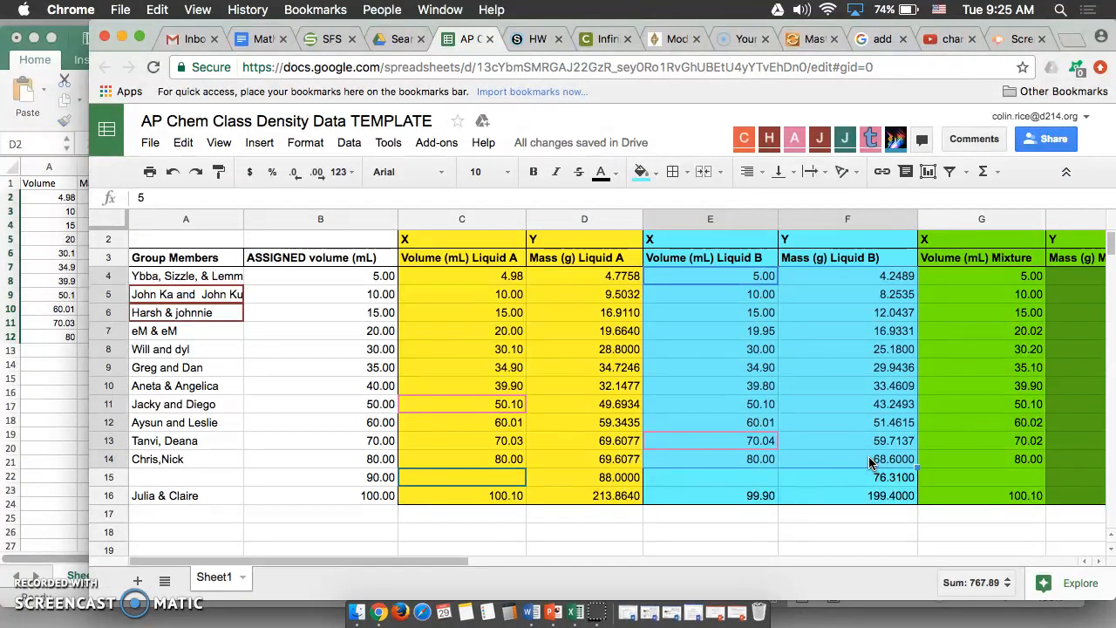
{"action": "key", "text": "super+c"}
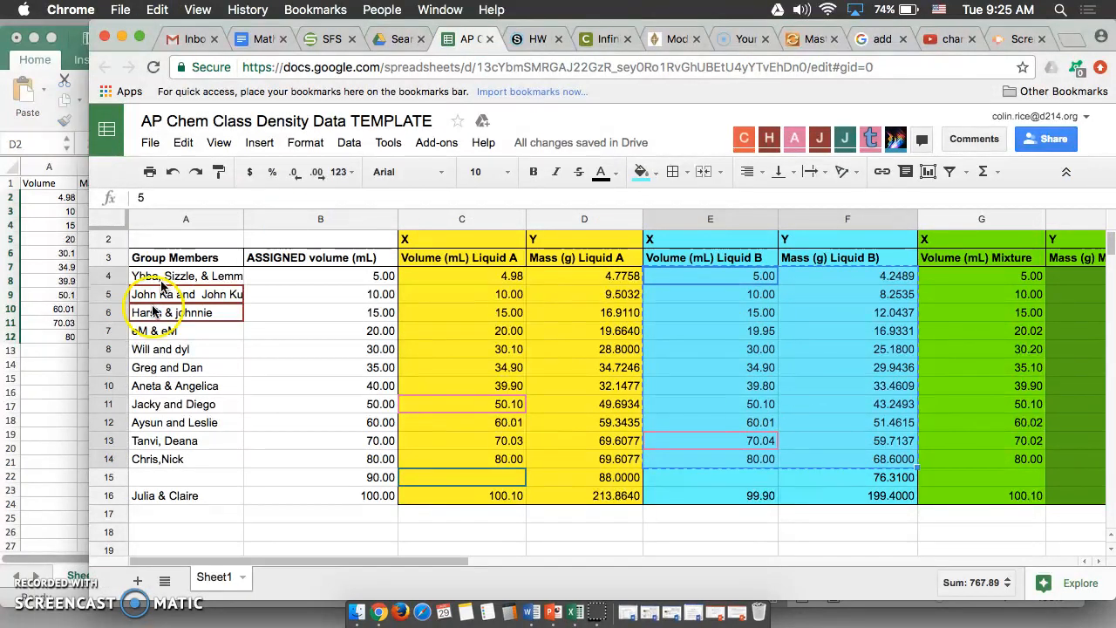
{"action": "left_click", "coordinate": [59, 400]}
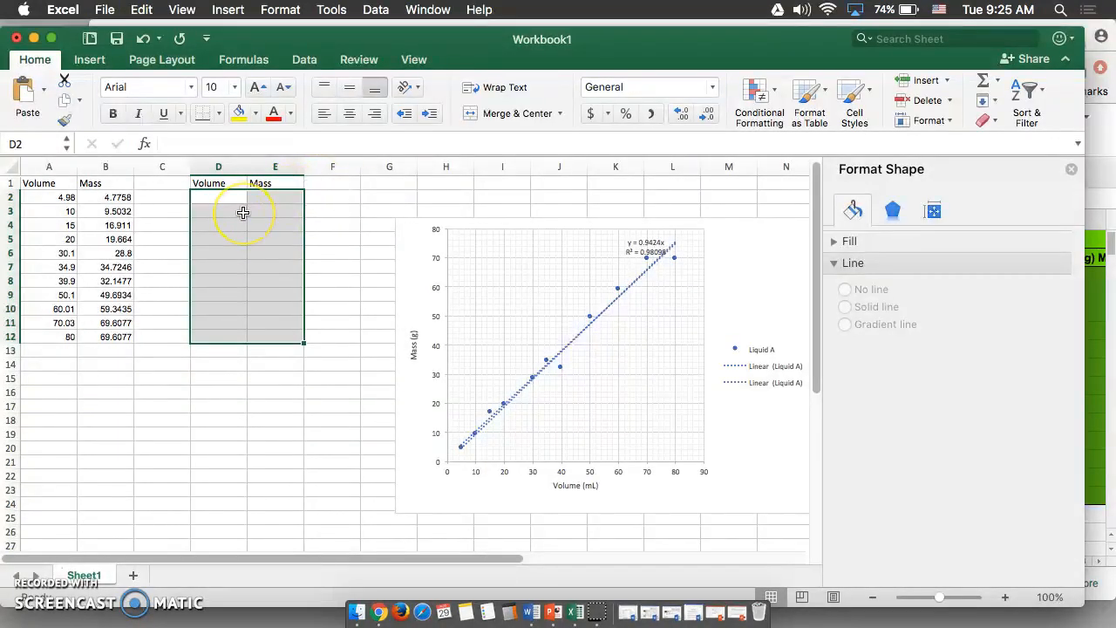
{"action": "key", "text": "super+v"}
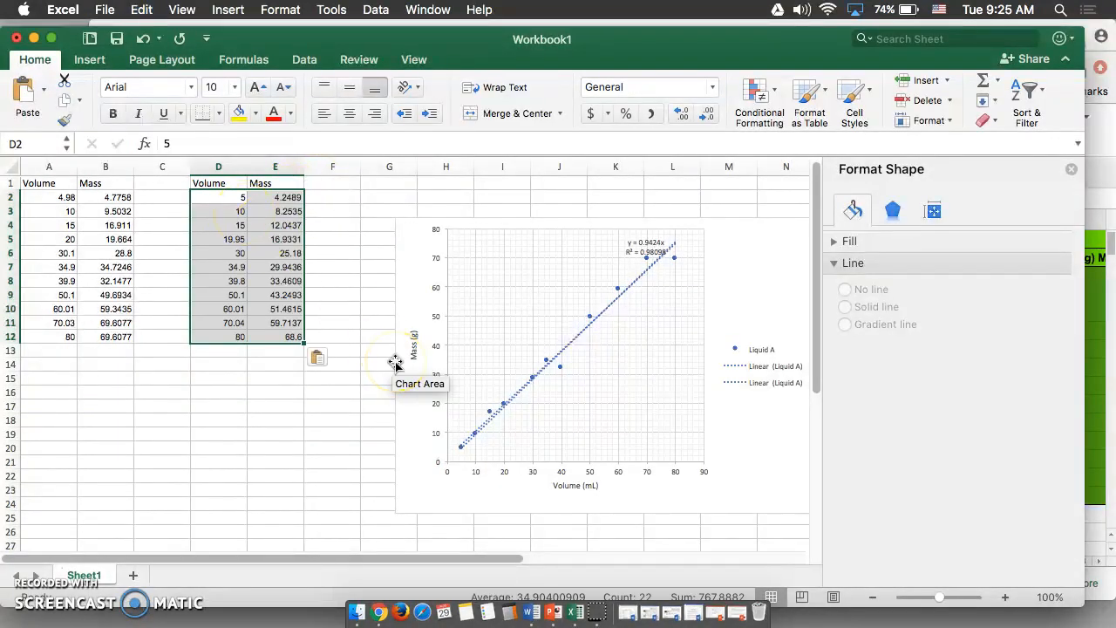
Open Select Data for the chart and add a new series named Liquid B
{"action": "left_click", "coordinate": [364, 264]}
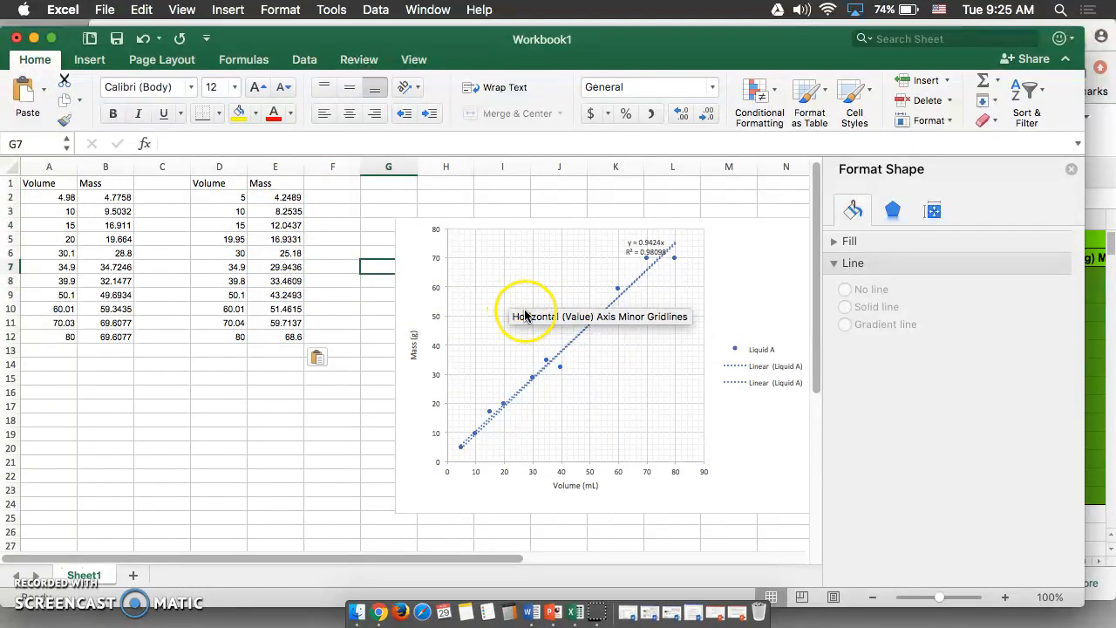
{"action": "right_click", "coordinate": [578, 388]}
{"action": "left_click", "coordinate": [617, 455]}
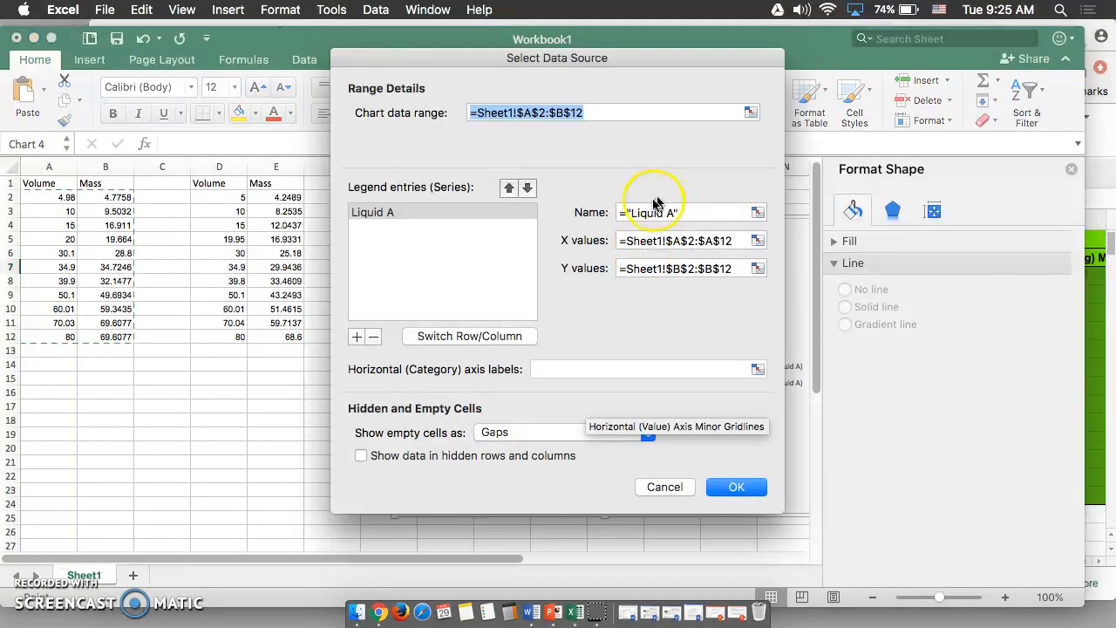
{"action": "left_click", "coordinate": [357, 337]}
{"action": "left_click", "coordinate": [700, 212]}
{"action": "type", "text": "Liqu"}
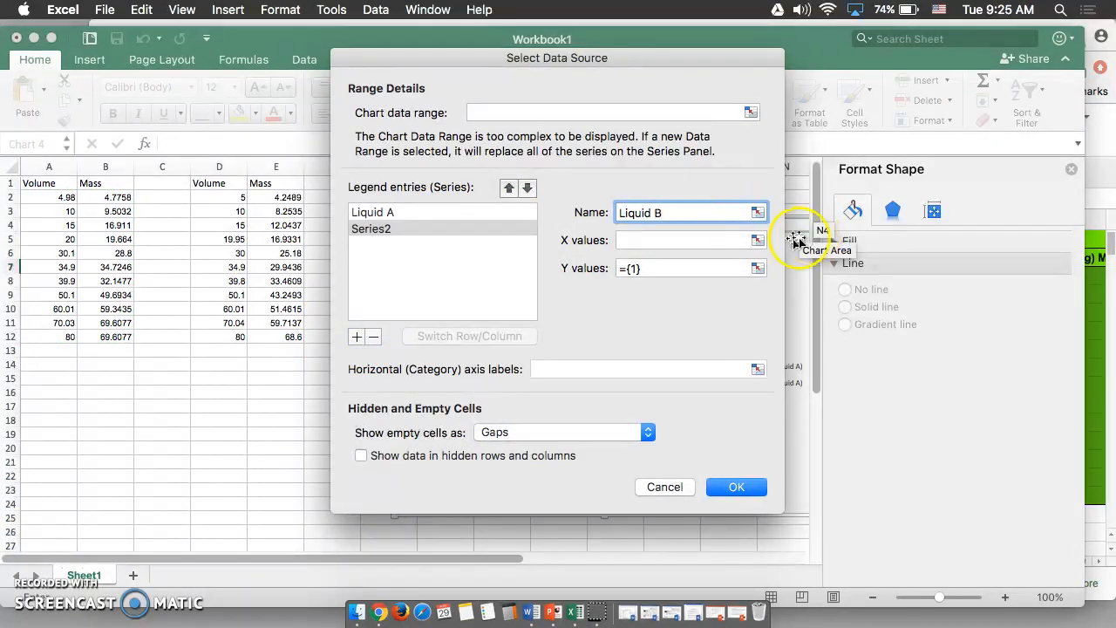
Assign D2:D12 as Liquid B's X values and E2:E12 as its Y values, then confirm
{"action": "left_click_drag", "start_coordinate": [219, 190], "coordinate": [234, 341]}
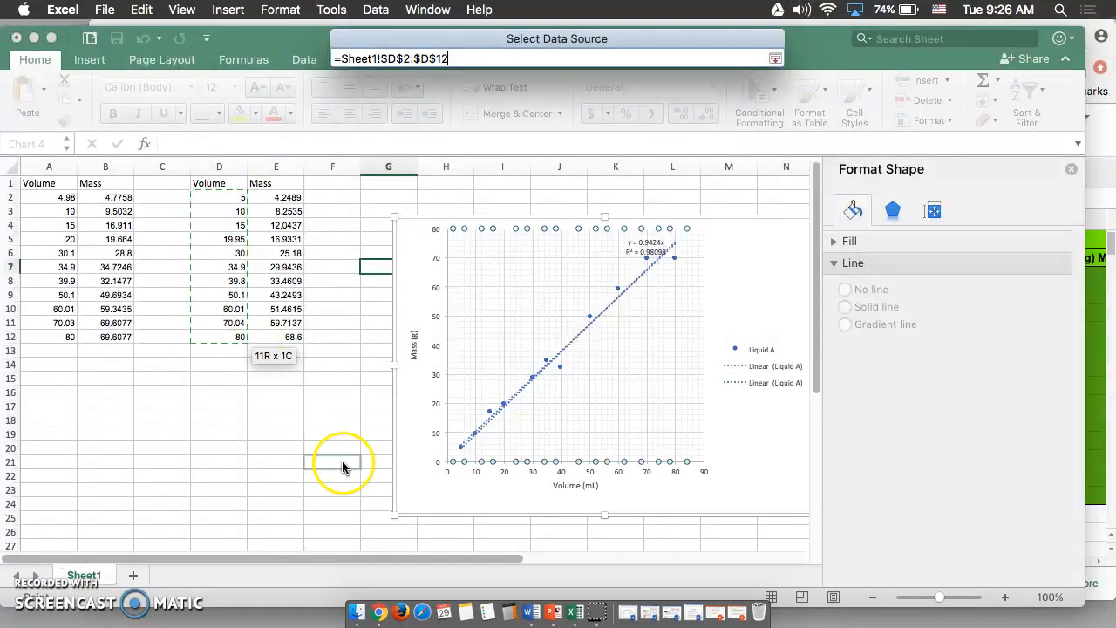
{"action": "left_click", "coordinate": [760, 268]}
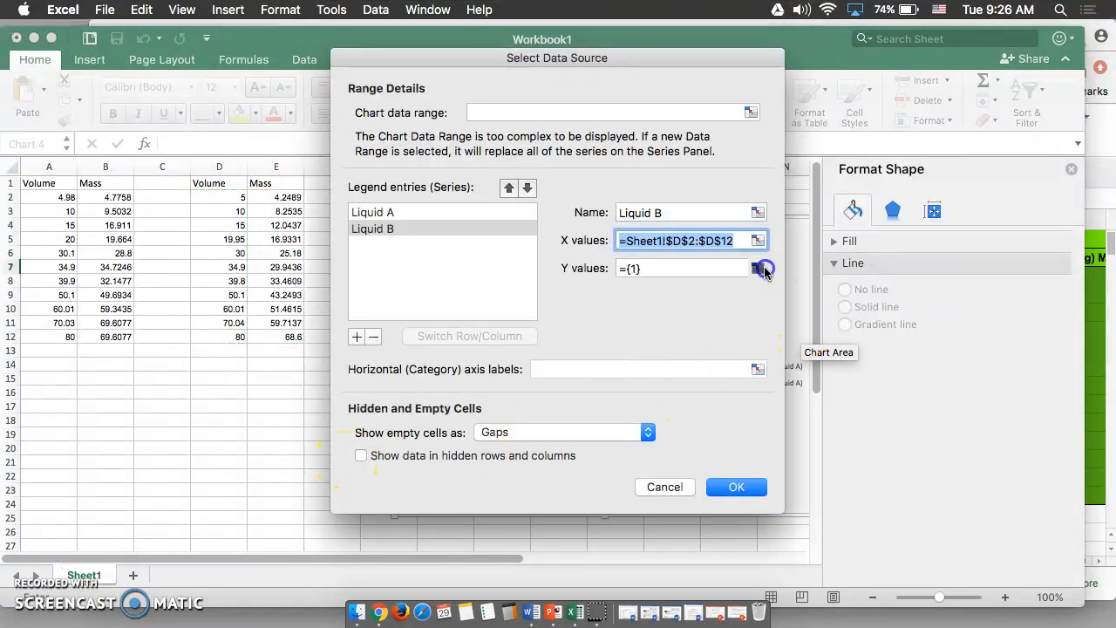
{"action": "left_click_drag", "start_coordinate": [288, 197], "coordinate": [294, 342]}
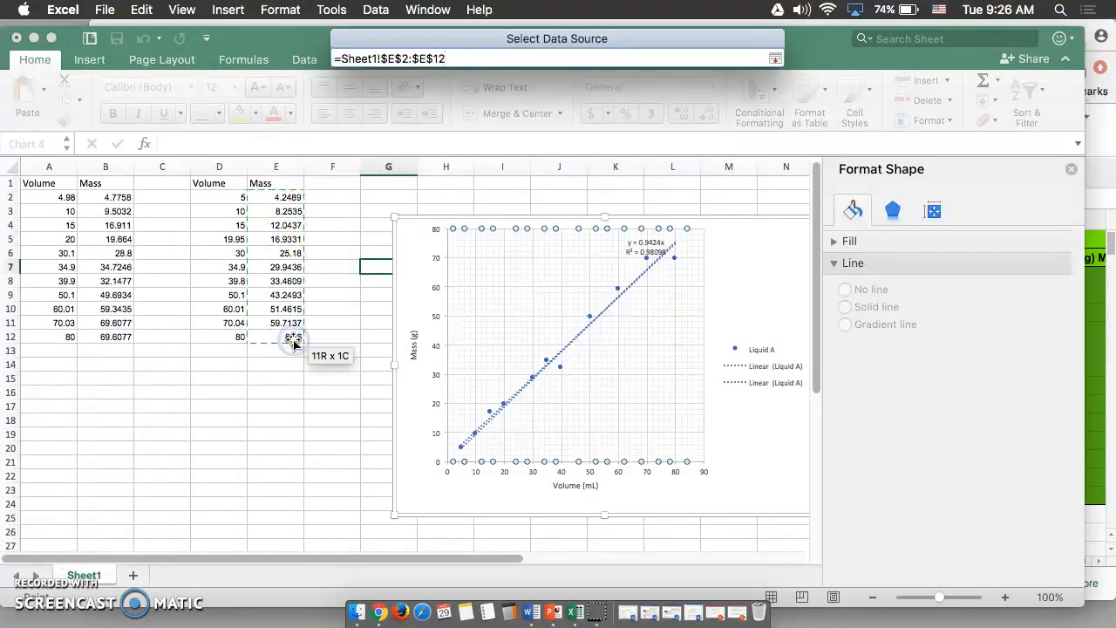
{"action": "left_click", "coordinate": [736, 487]}
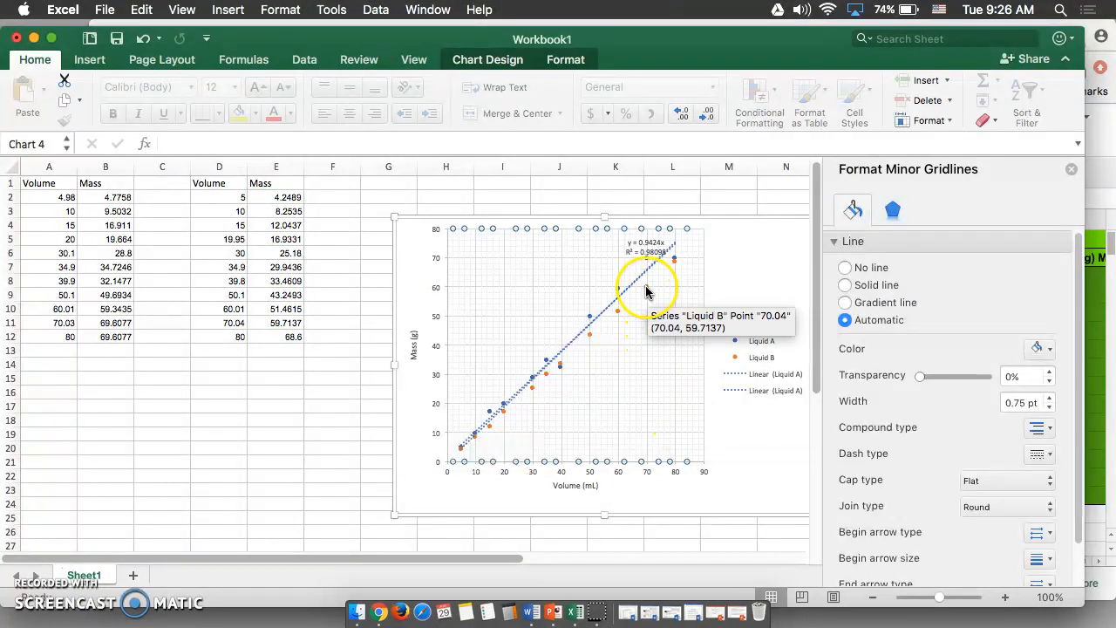
Add a linear trendline to Liquid B with intercept set to 0.0, showing its equation and R-squared value
{"action": "right_click", "coordinate": [645, 285]}
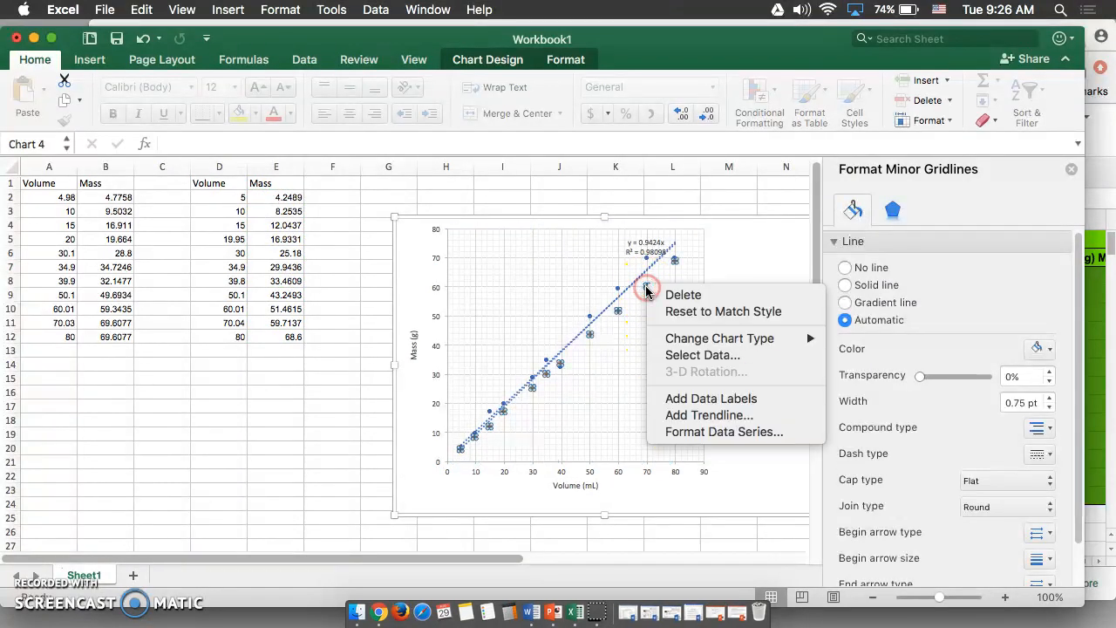
{"action": "left_click", "coordinate": [692, 416]}
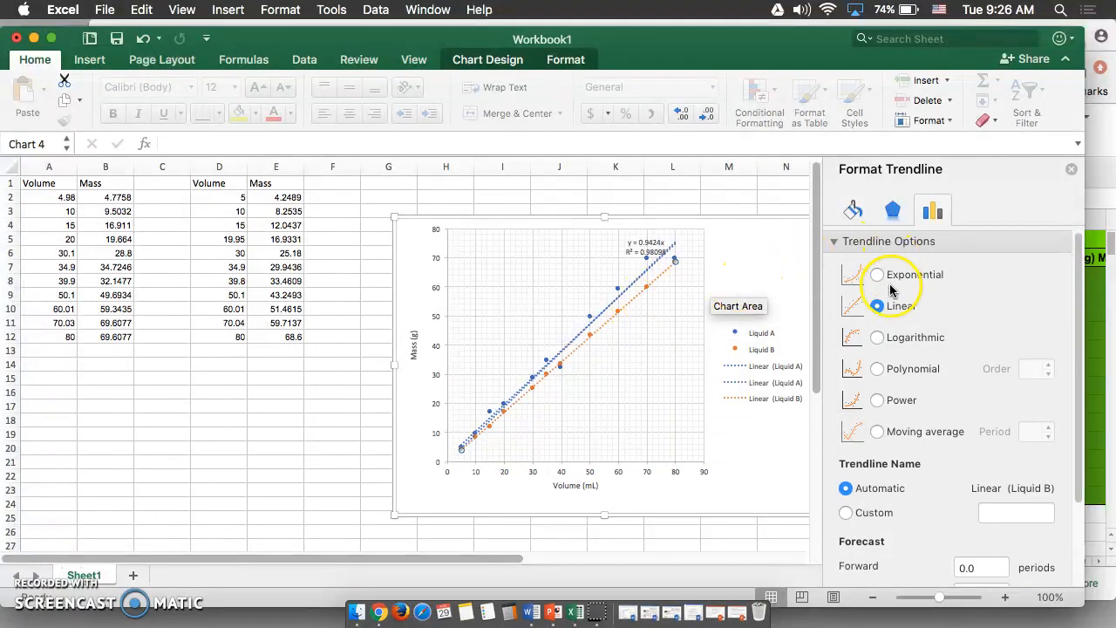
{"action": "scroll", "coordinate": [889, 316], "scroll_direction": "down", "scroll_amount": 2}
{"action": "scroll", "coordinate": [889, 315], "scroll_direction": "down", "scroll_amount": 1}
{"action": "left_click", "coordinate": [845, 514]}
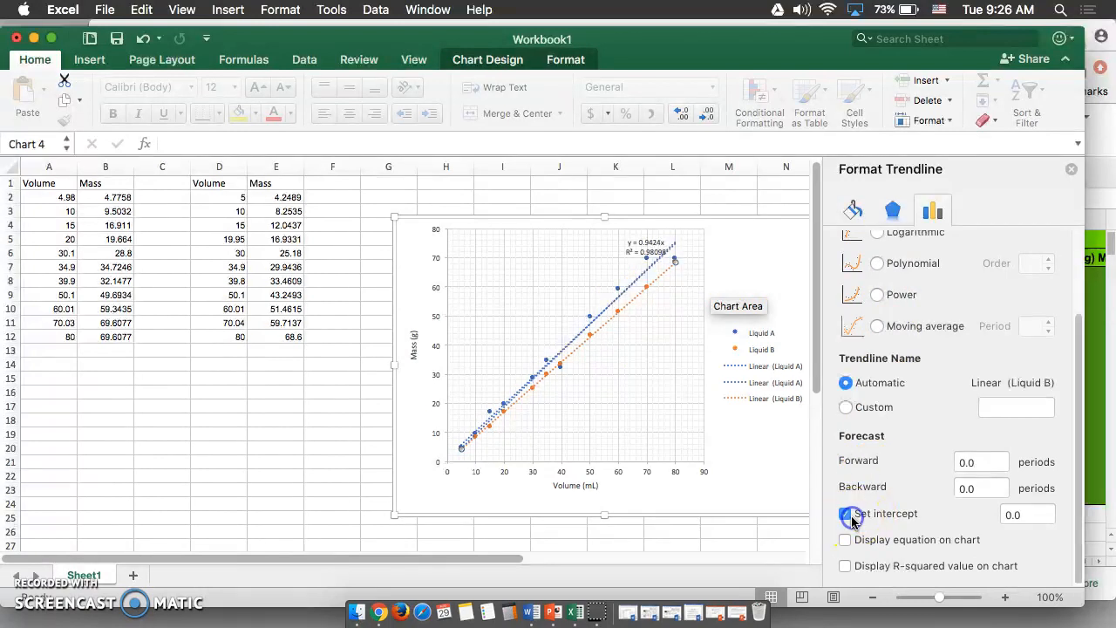
{"action": "left_click", "coordinate": [845, 540]}
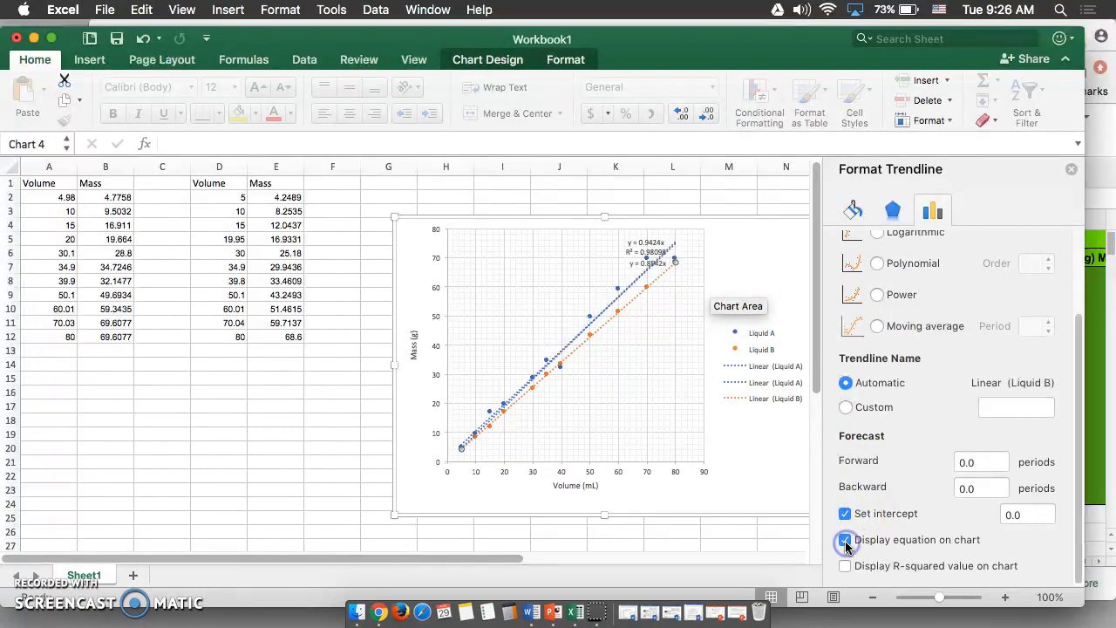
{"action": "left_click", "coordinate": [844, 565]}
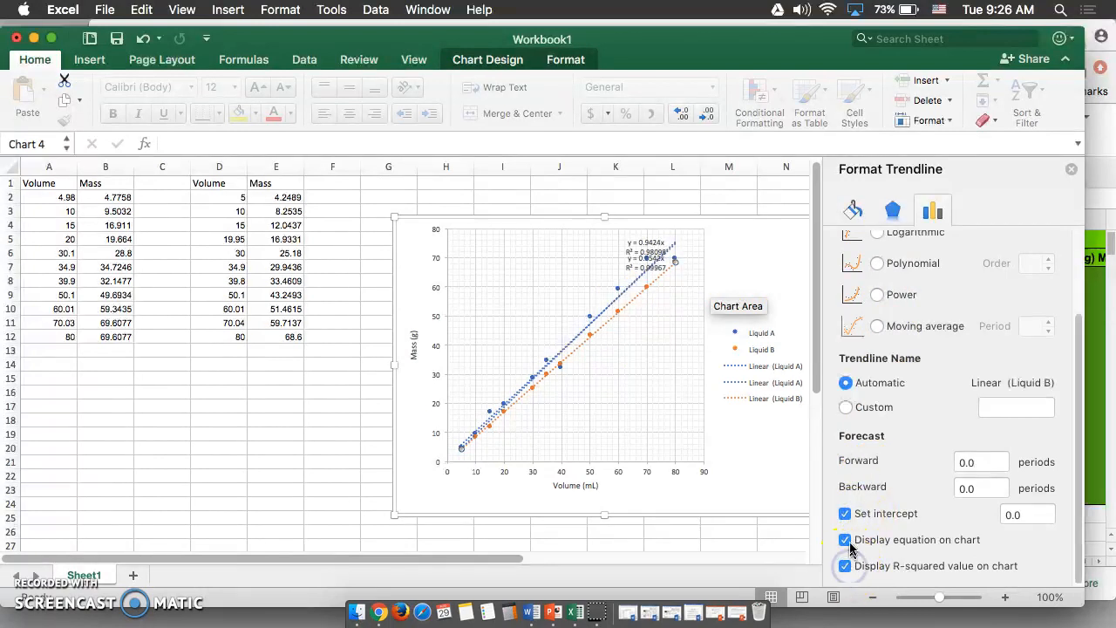
Move Liquid B's equation and R-squared label beside the upper end of its trendline
{"action": "left_click_drag", "start_coordinate": [643, 257], "coordinate": [694, 276]}
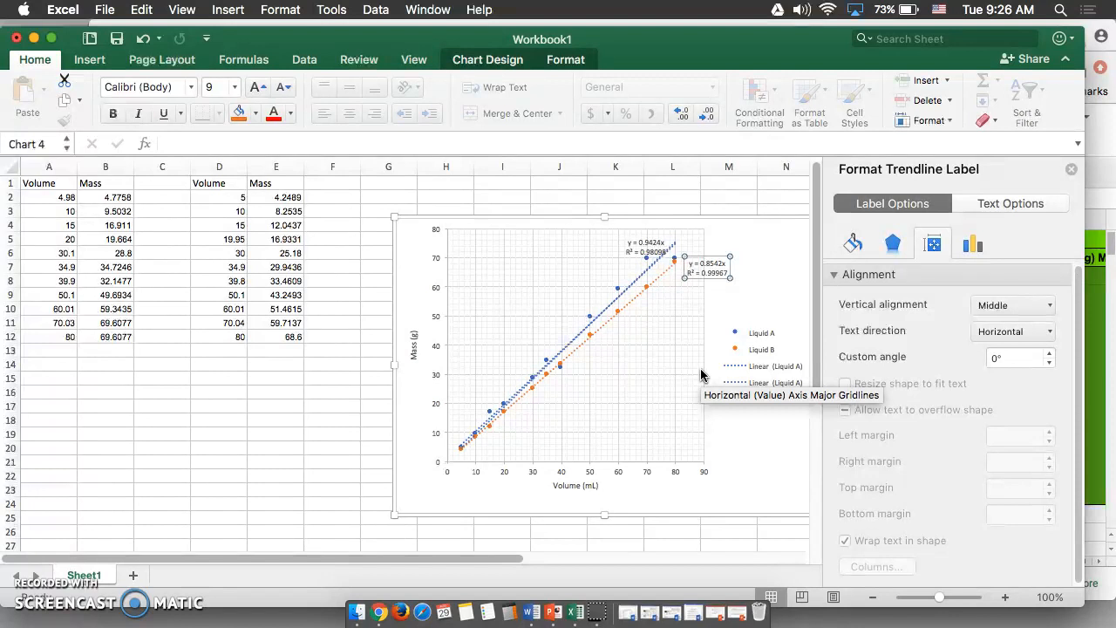
{"action": "mouse_move", "coordinate": [603, 216]}
{"action": "left_mouse_down"}
{"action": "mouse_move", "coordinate": [602, 152]}
{"action": "mouse_move", "coordinate": [603, 214]}
{"action": "left_mouse_up"}
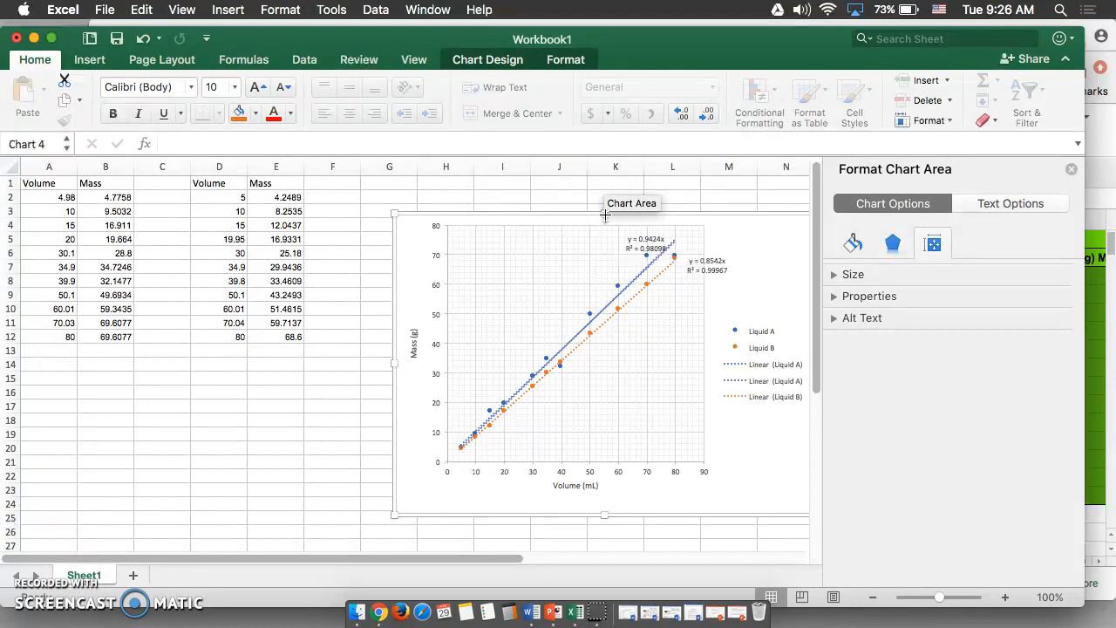